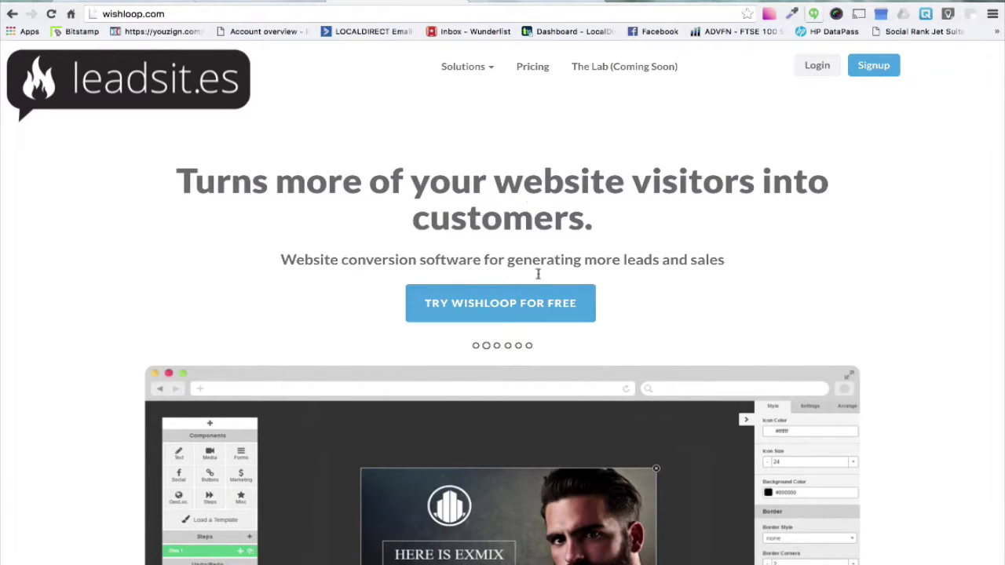
# Switch to the Wishloop app's brands page and open the new brand form, closing it without saving
pyautogui.click(530, 2)
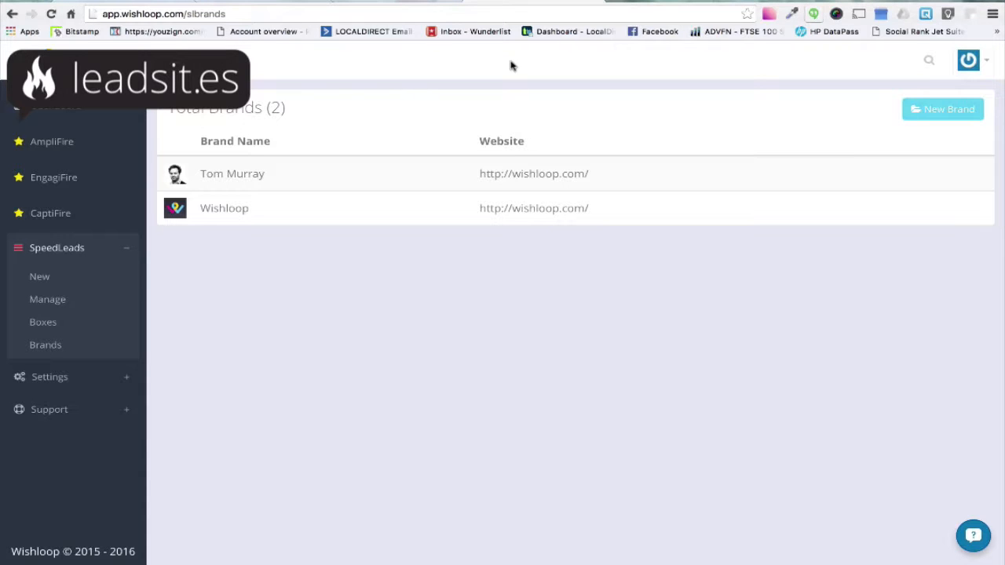
pyautogui.click(941, 115)
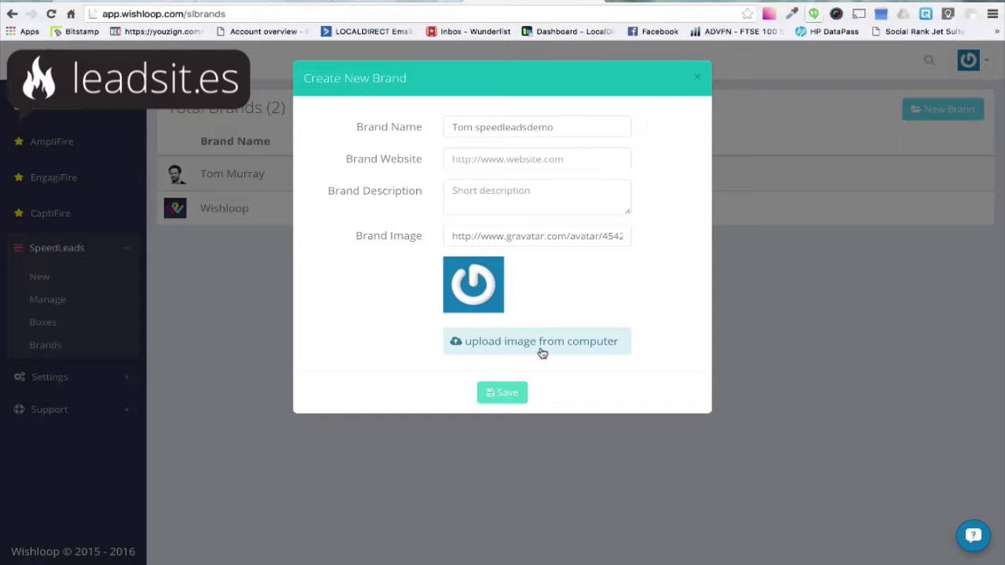
pyautogui.click(471, 163)
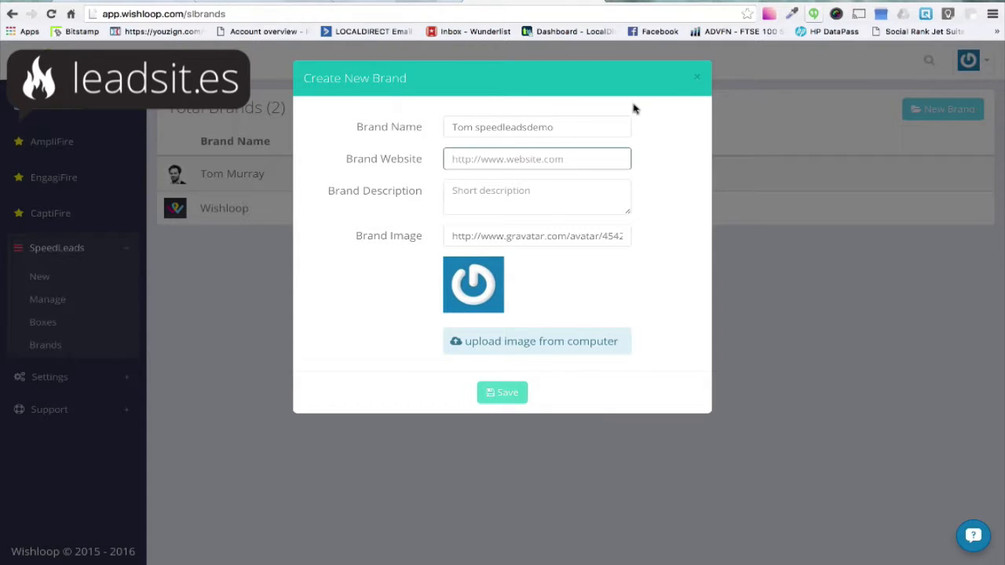
pyautogui.click(697, 77)
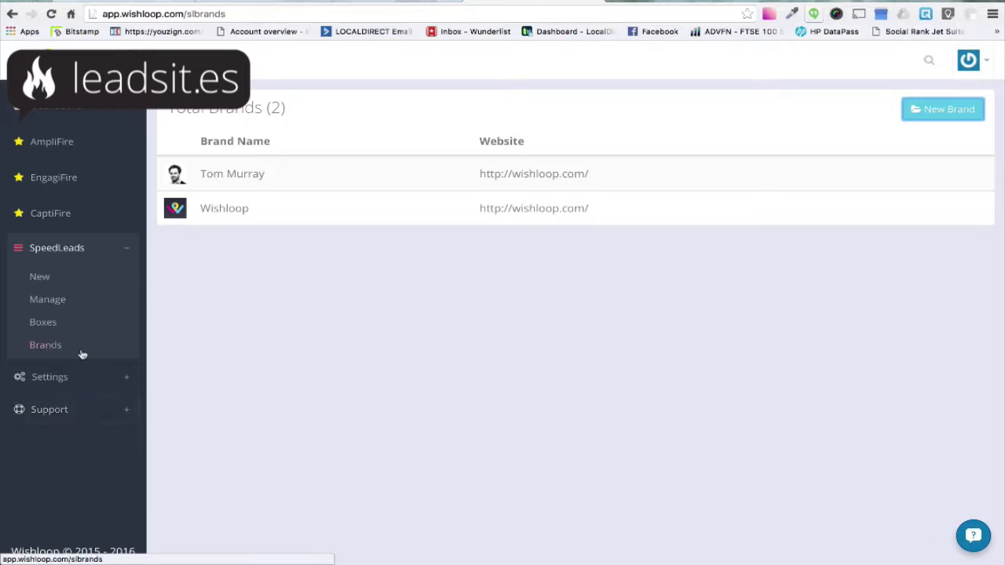
# Start a new SpeedLeads box for the Wishloop brand and choose the Button type
pyautogui.click(45, 323)
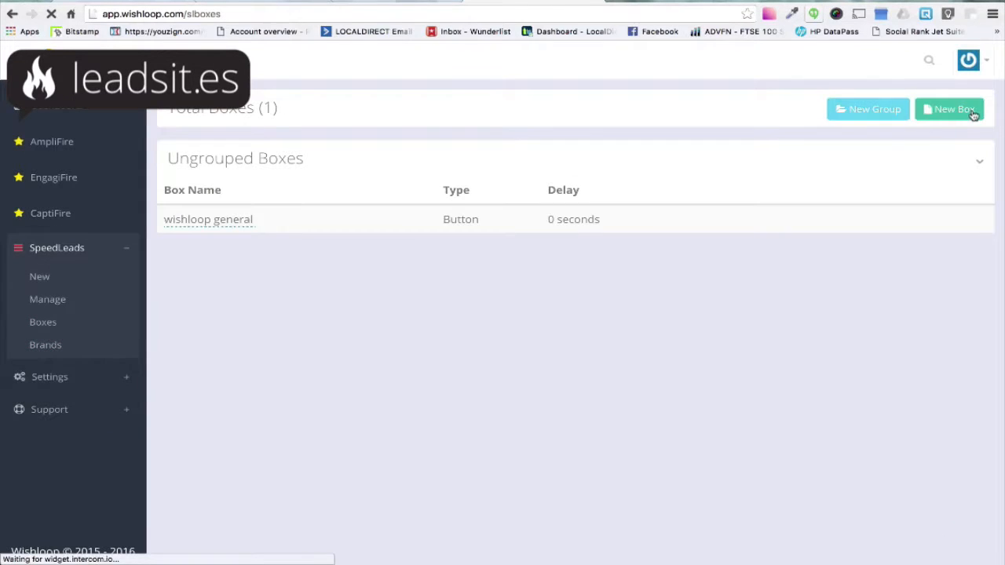
pyautogui.click(966, 115)
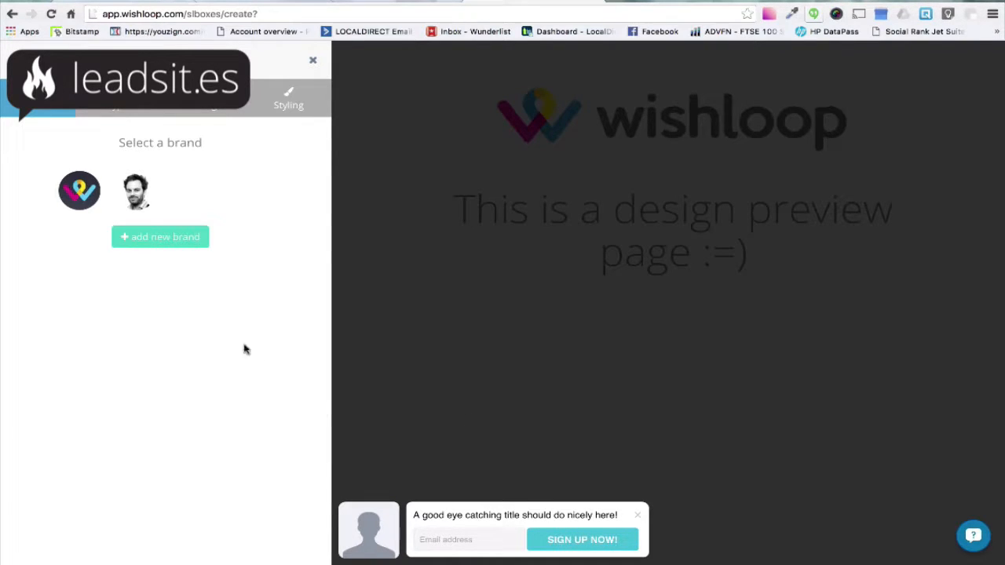
pyautogui.click(80, 197)
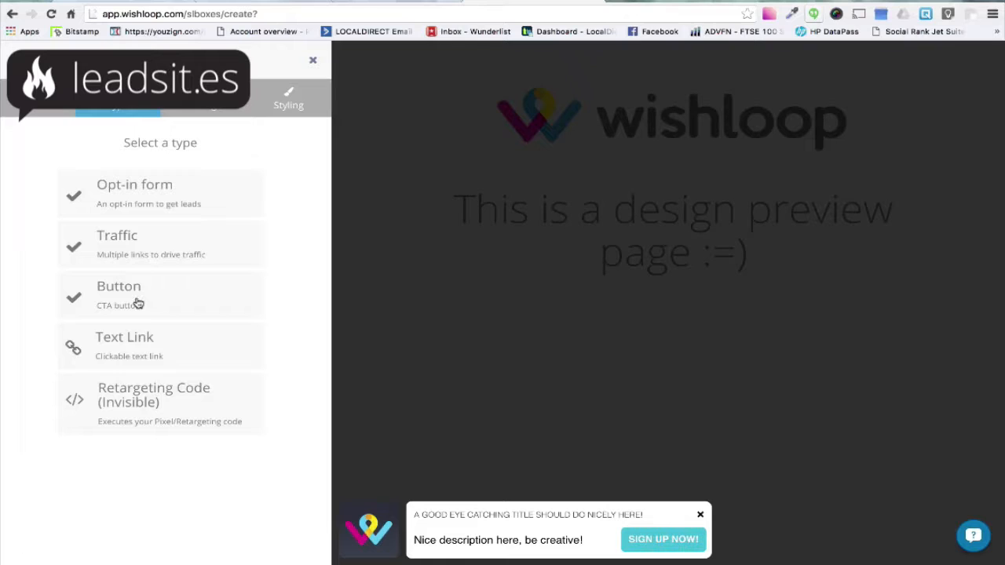
pyautogui.click(138, 304)
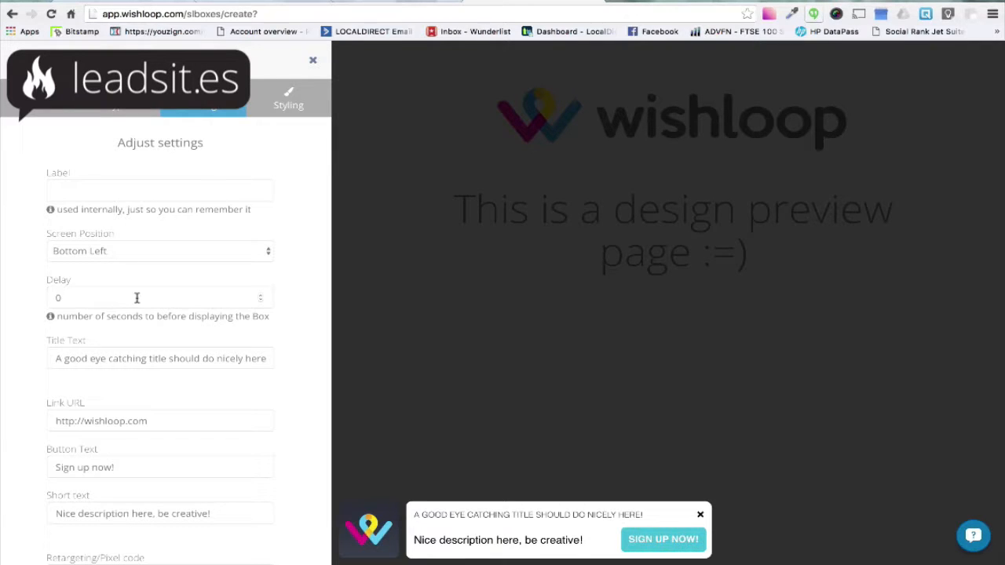
# Set the box label to Test001
pyautogui.click(121, 190)
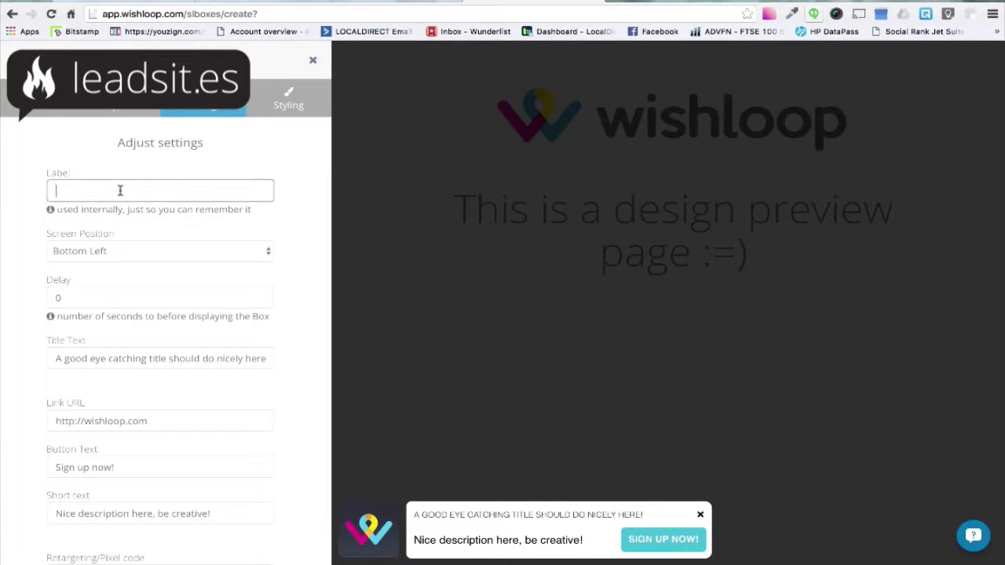
pyautogui.write('t001')
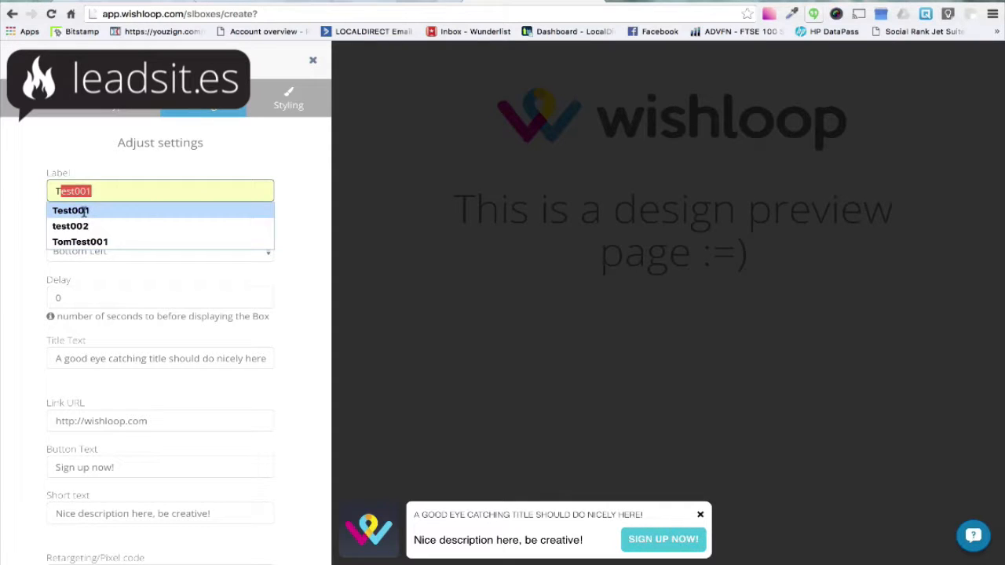
pyautogui.click(83, 211)
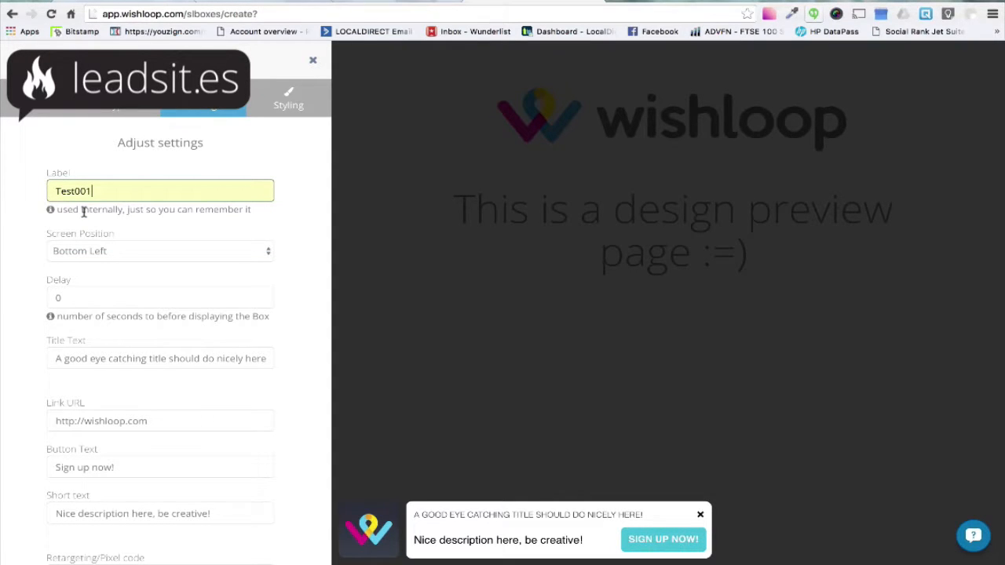
pyautogui.click(117, 254)
pyautogui.click(146, 230)
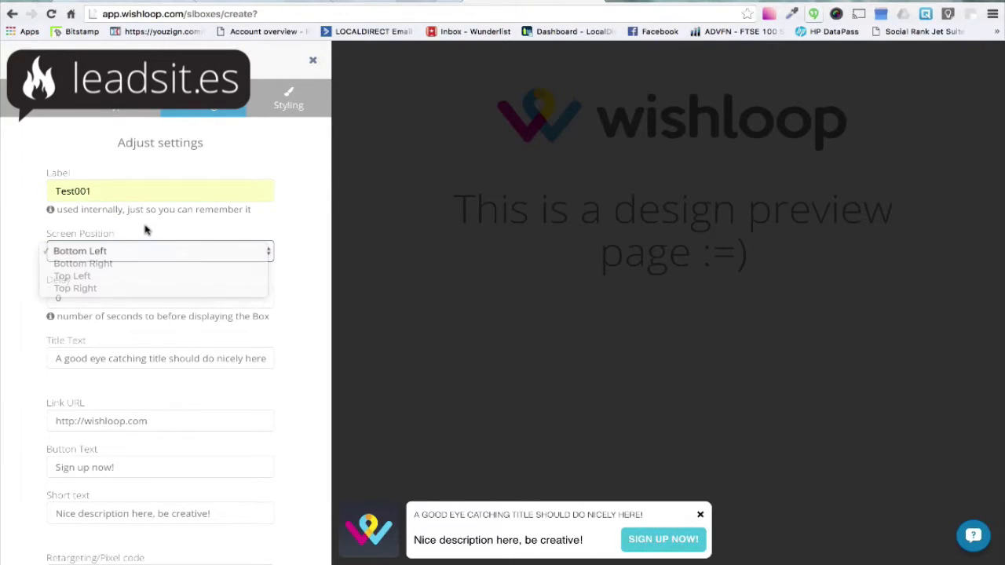
pyautogui.click(99, 272)
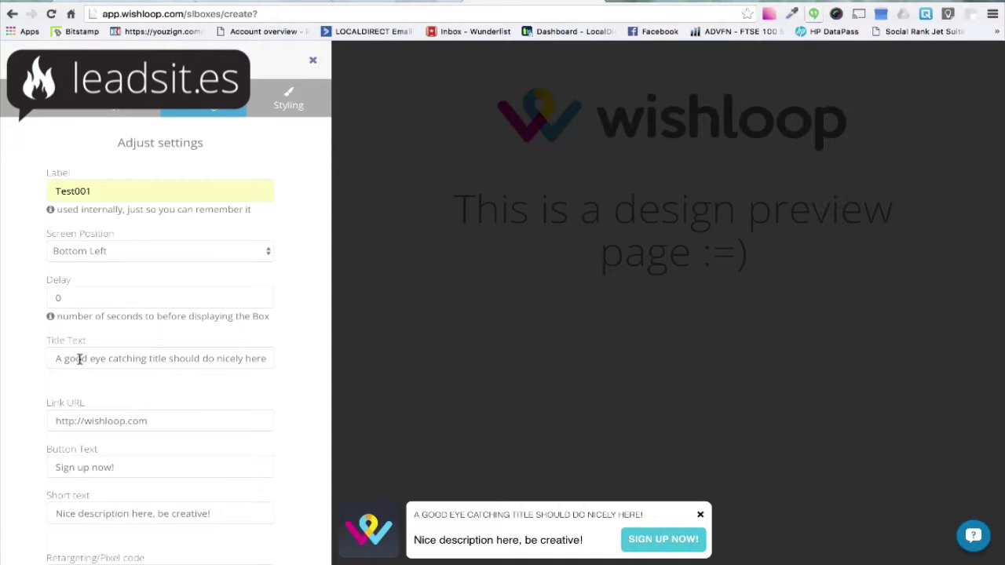
# Replace the title text with "Wishloop - website conversion software"
pyautogui.moveTo(53, 358); pyautogui.dragTo(312, 366)
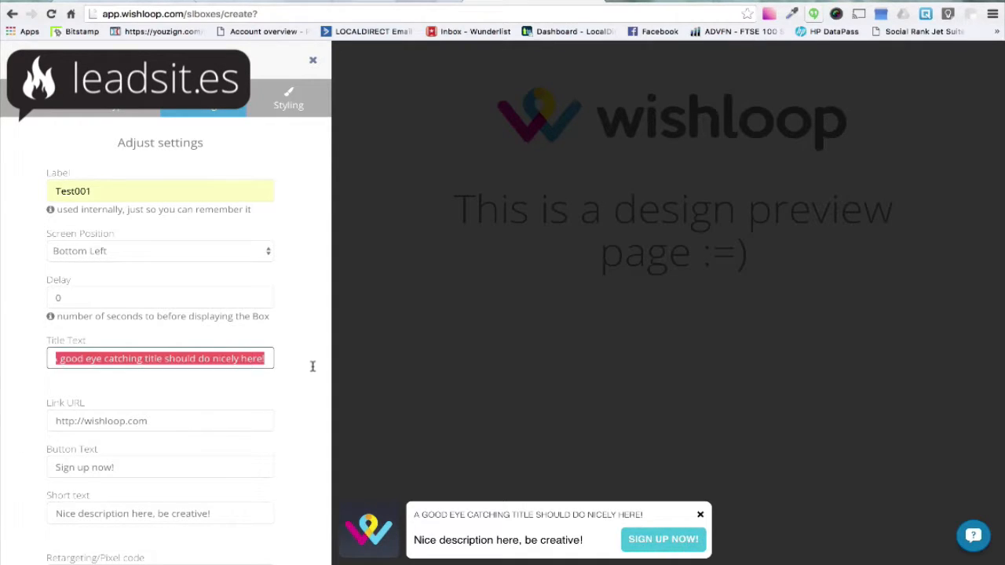
pyautogui.press('BackSpace')
pyautogui.write('website conversion software')
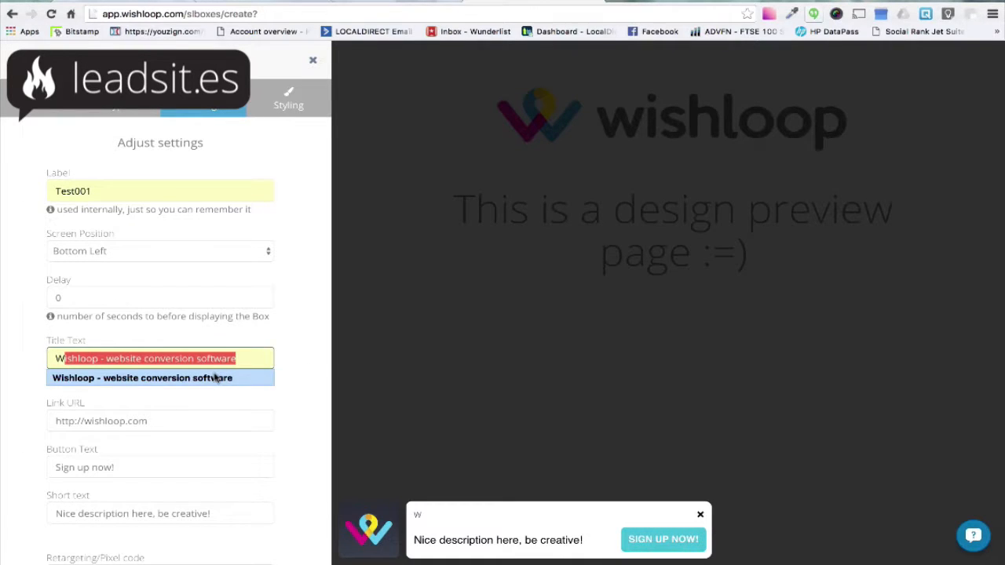
pyautogui.click(218, 378)
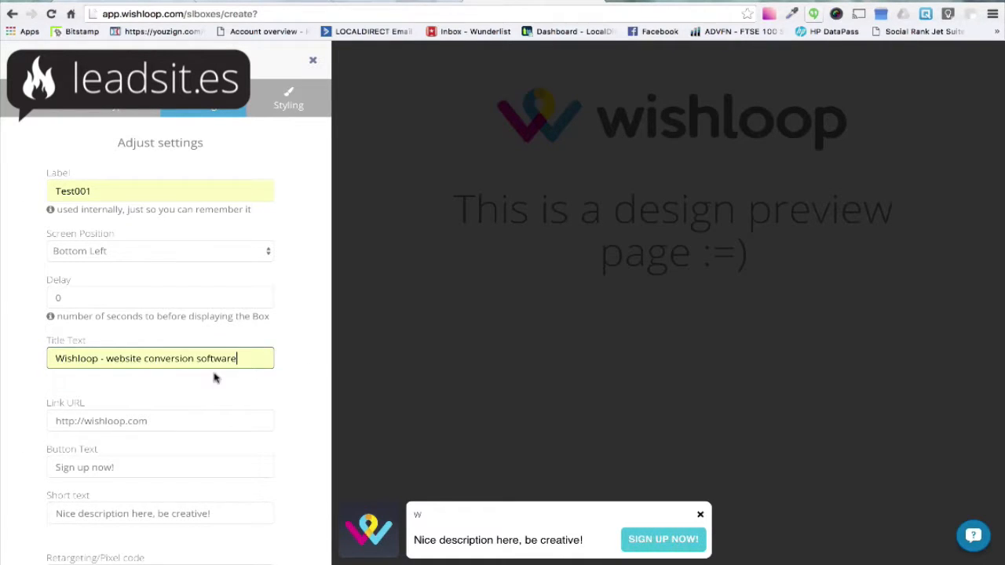
# Set the button text to "Learn more!"
pyautogui.click(162, 408)
pyautogui.scroll(-3, 213, 382)
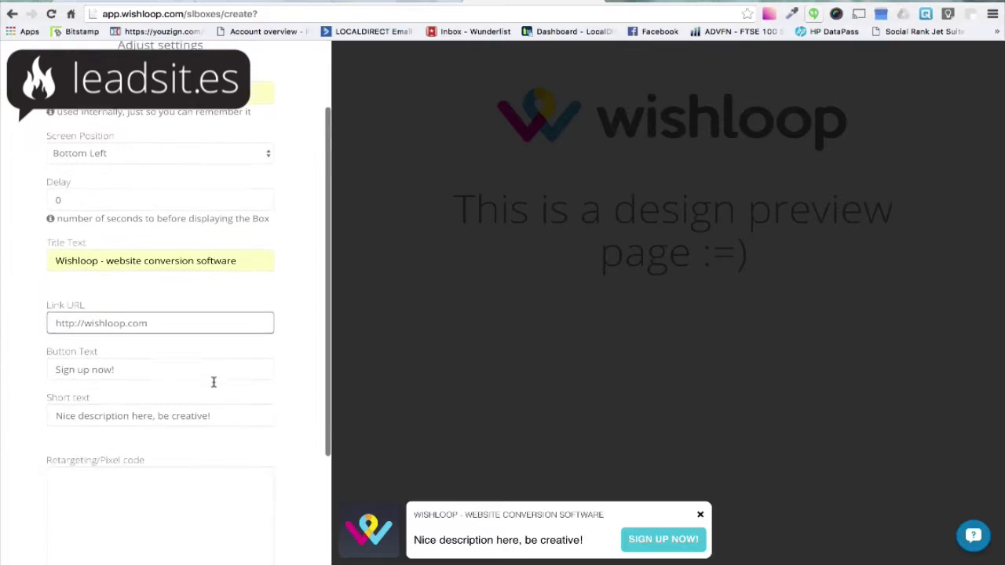
pyautogui.moveTo(149, 303); pyautogui.dragTo(49, 303)
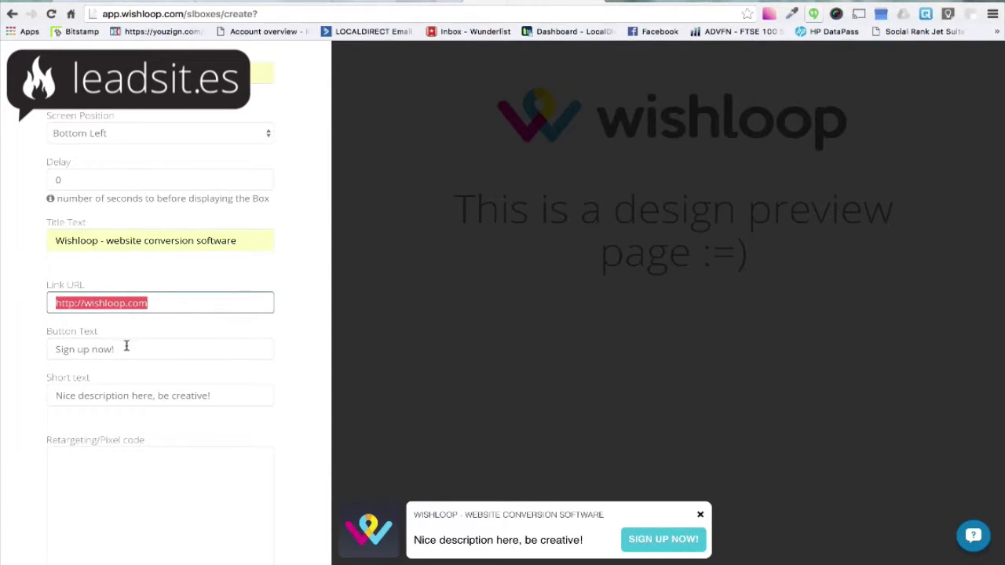
pyautogui.moveTo(113, 350); pyautogui.dragTo(45, 347)
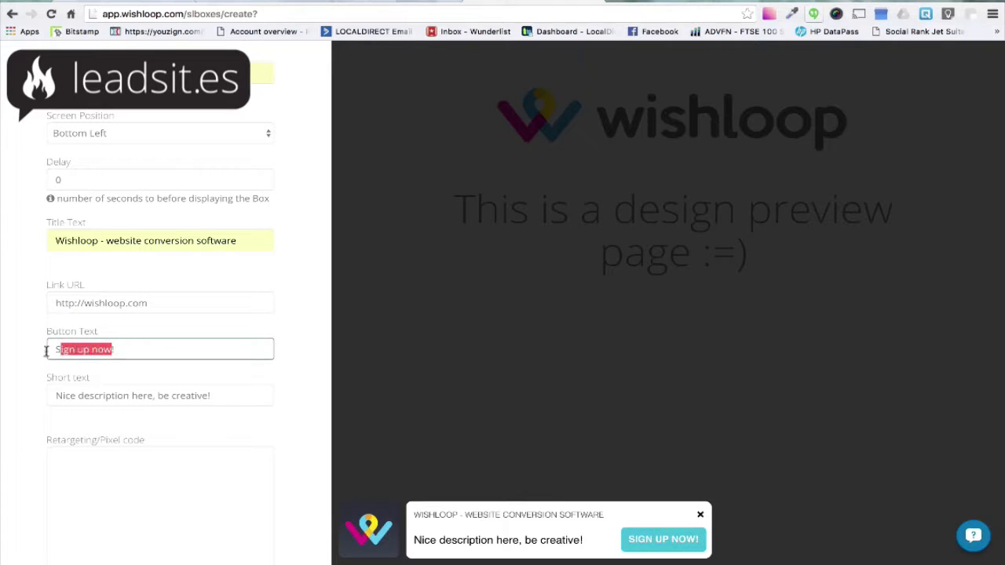
pyautogui.write('Lea')
pyautogui.write('rn more!')
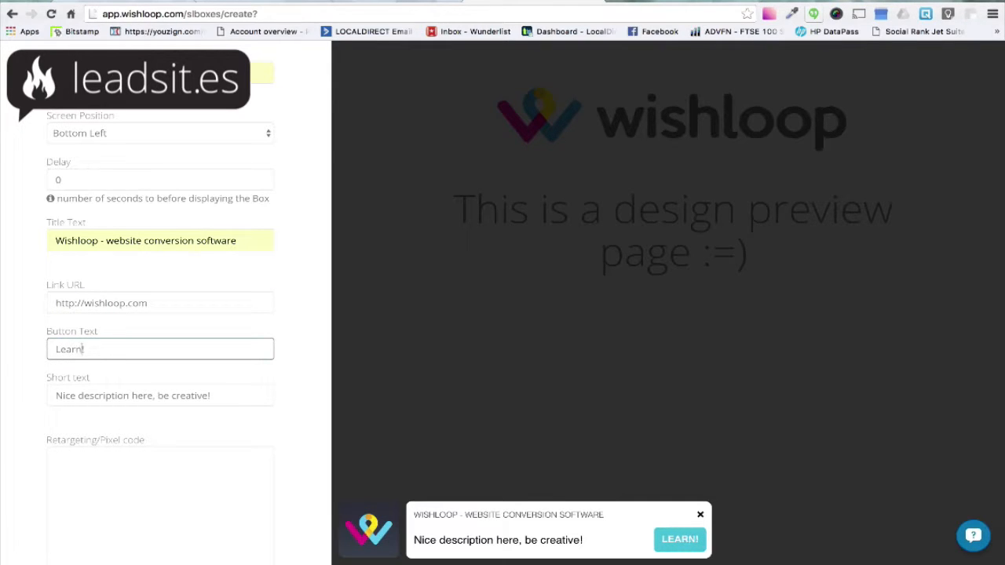
# Replace the short text with "Convert more visitors into customers"
pyautogui.click(34, 310)
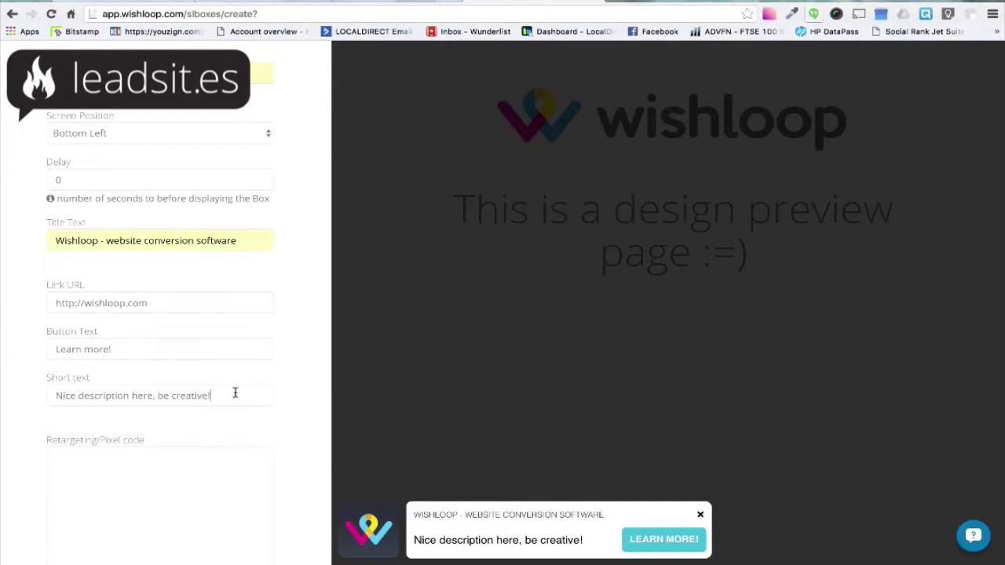
pyautogui.moveTo(235, 392); pyautogui.dragTo(102, 386)
pyautogui.write('C')
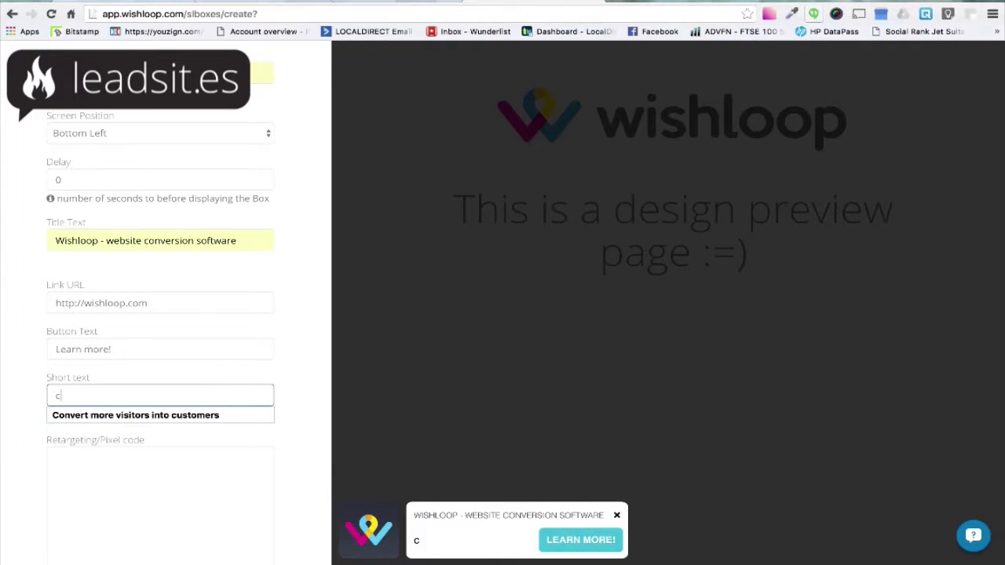
pyautogui.click(102, 416)
# Proceed from the box settings to the design options
pyautogui.scroll(-1, 295, 351)
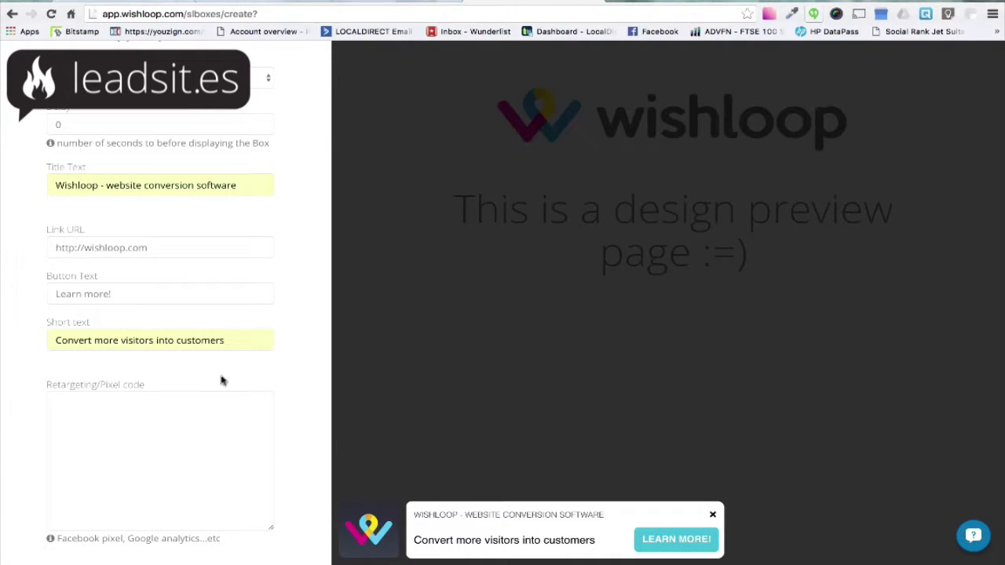
pyautogui.scroll(-1, 311, 363)
pyautogui.scroll(-2, 312, 363)
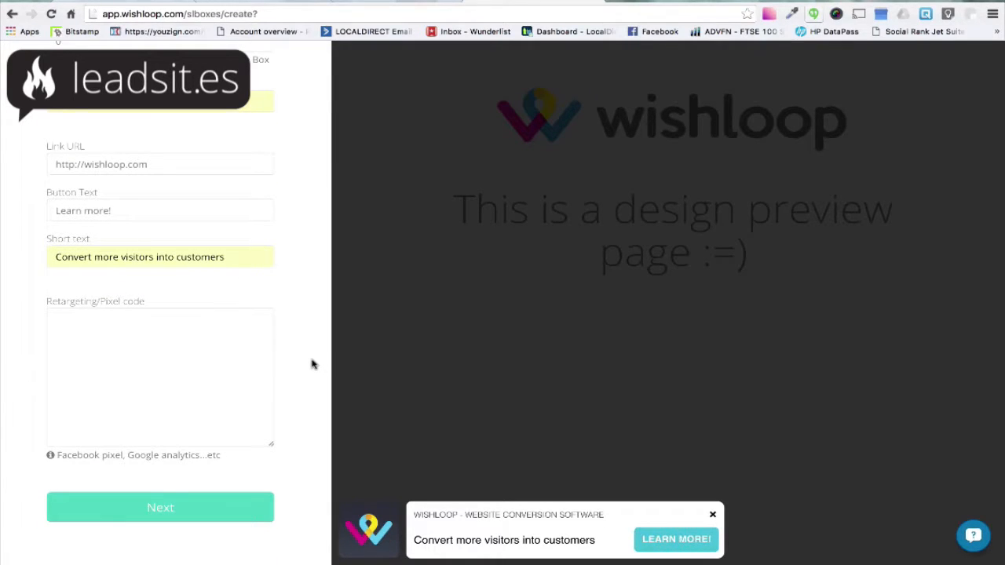
pyautogui.click(175, 511)
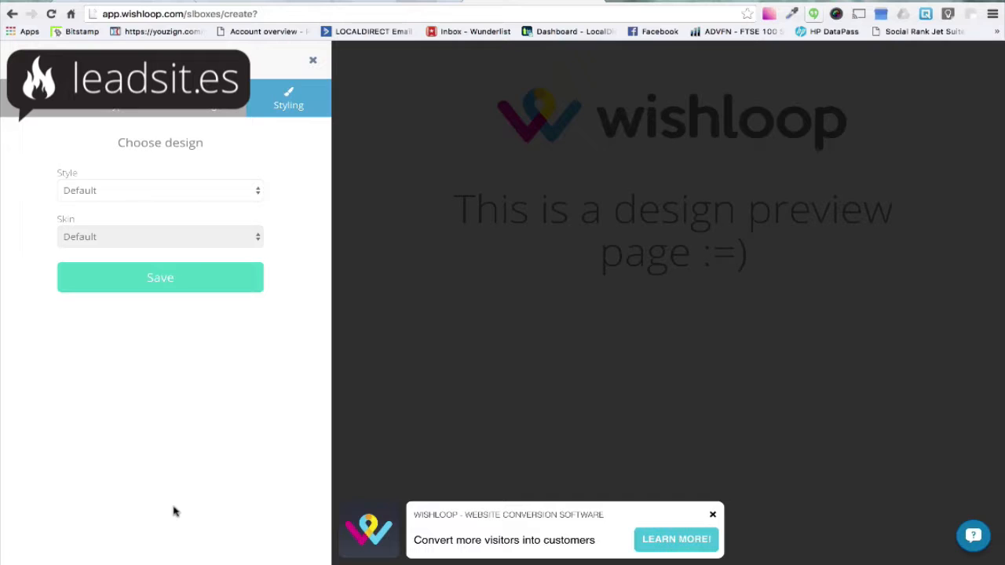
# Preview the Full Width style, return to the Default style, and save the box
pyautogui.click(237, 190)
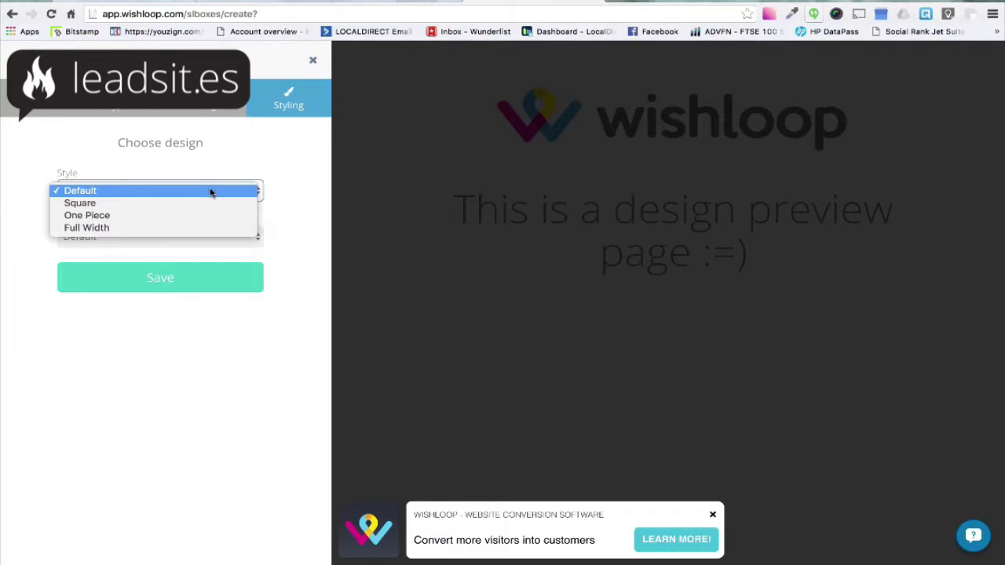
pyautogui.click(112, 228)
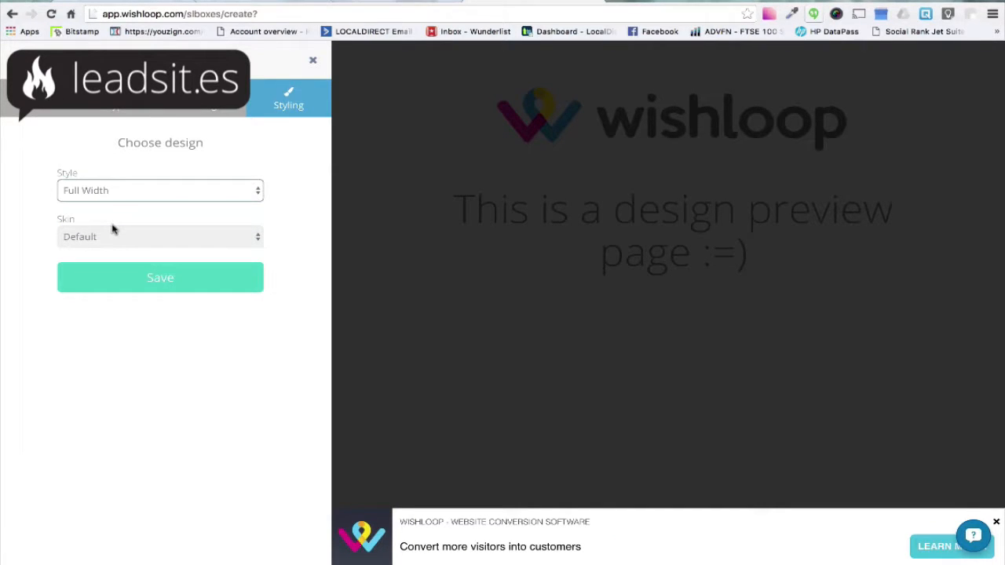
pyautogui.click(119, 193)
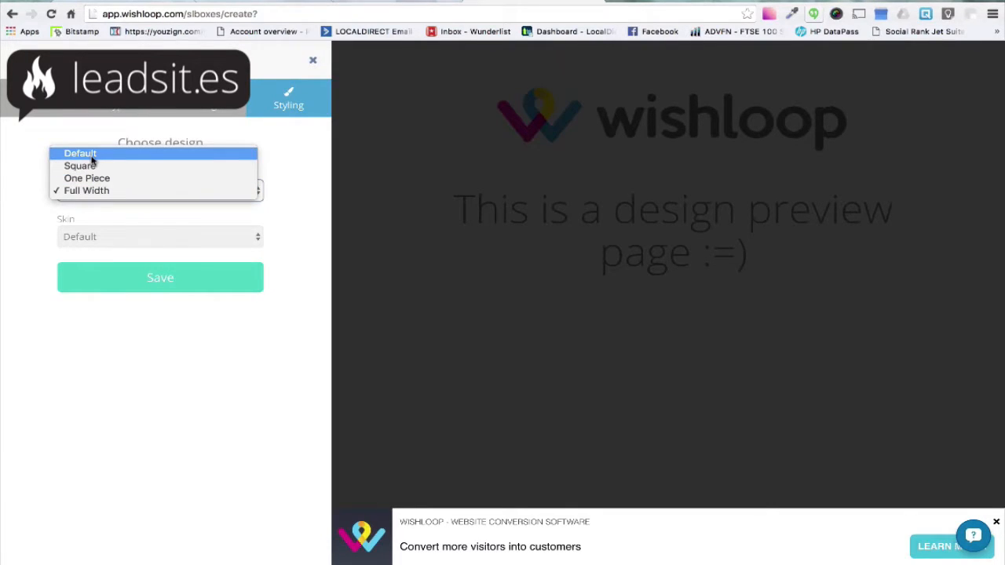
pyautogui.click(91, 159)
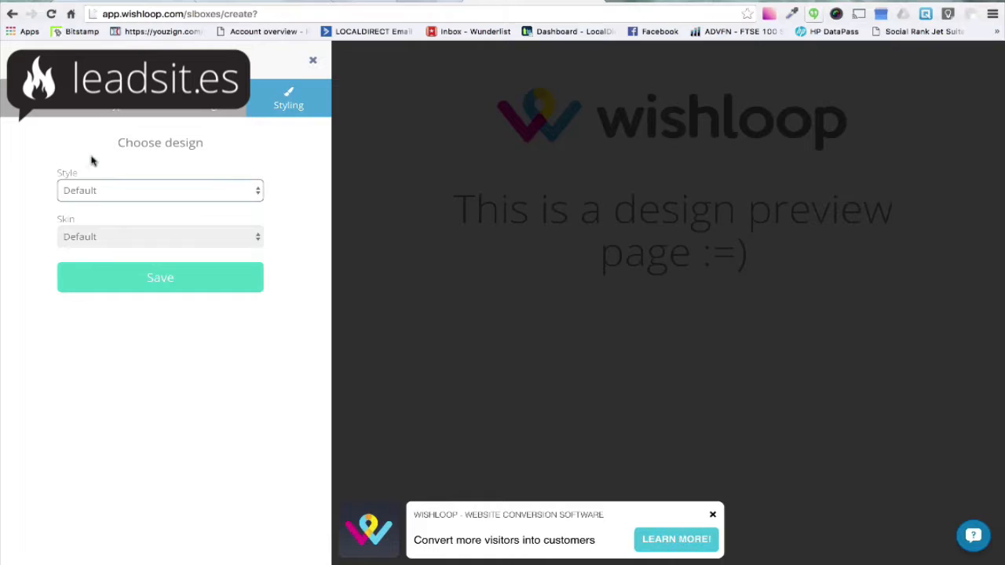
pyautogui.click(101, 278)
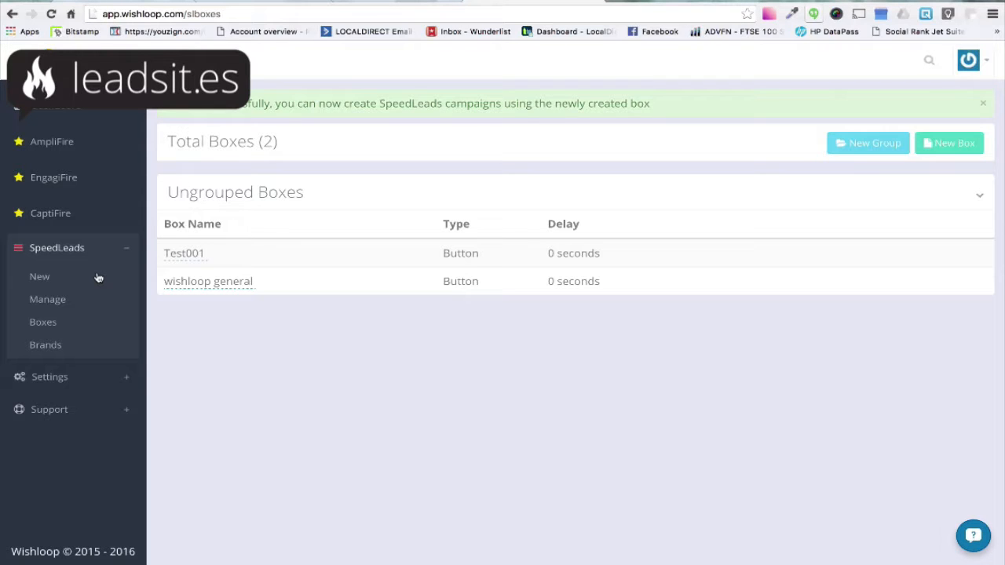
# Copy the Mashable article's URL from the other browser tab and return to the app
pyautogui.click(92, 1)
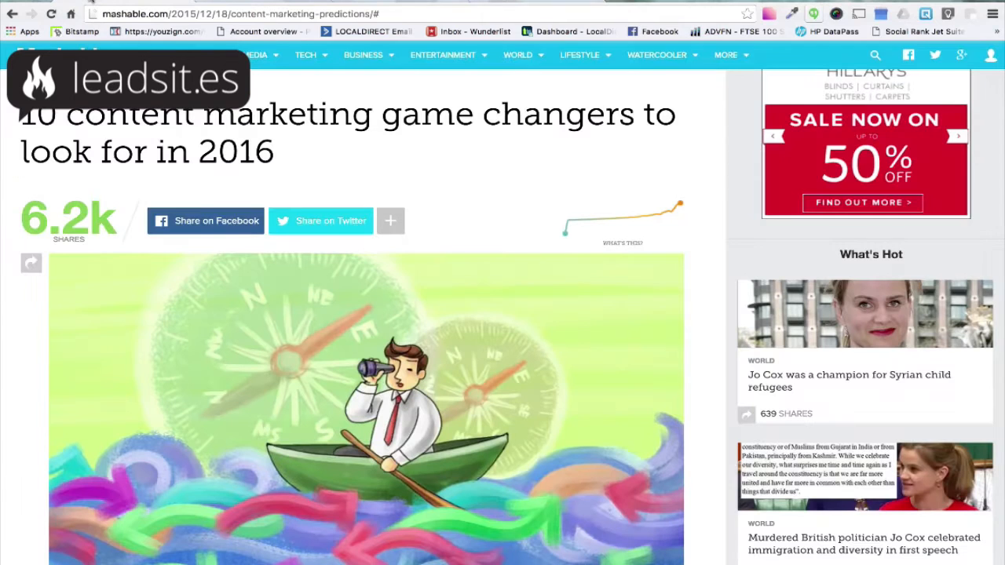
pyautogui.click(180, 14)
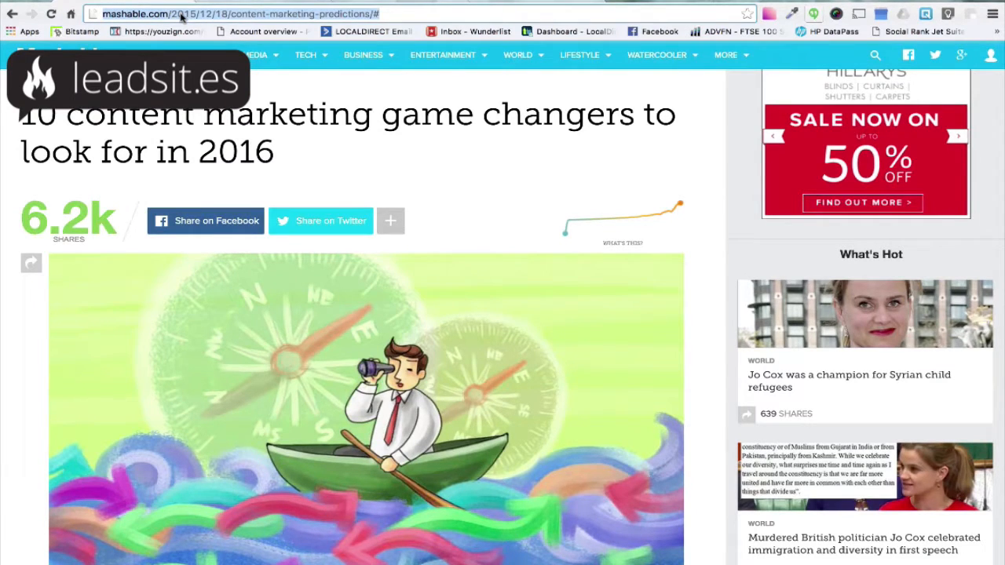
pyautogui.click(516, 2)
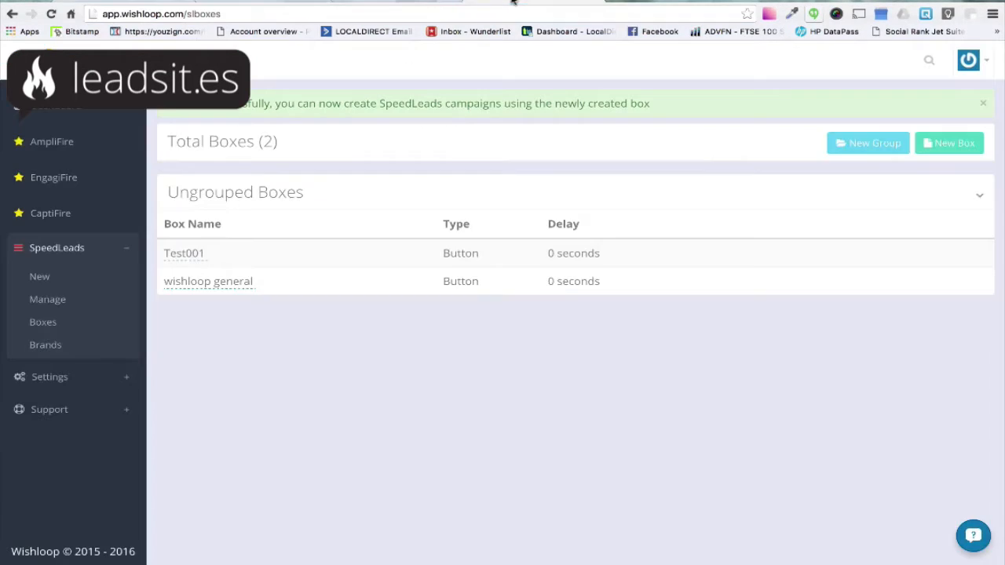
# Start a new SpeedLeads campaign and paste the article URL into its URL field
pyautogui.click(41, 278)
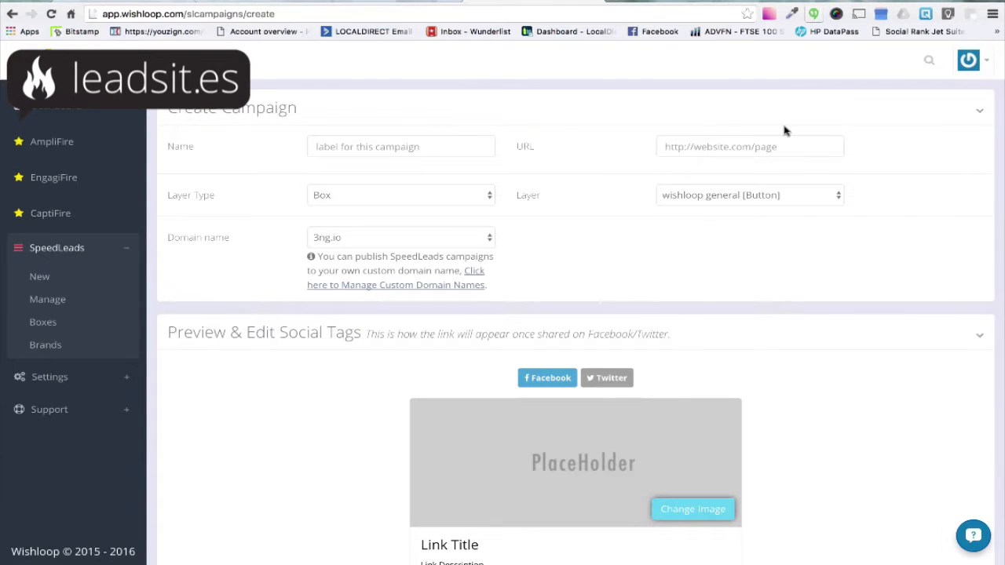
pyautogui.click(722, 146)
pyautogui.write('http://mashable.com/2015/12/18/content-marketing-predictions/')
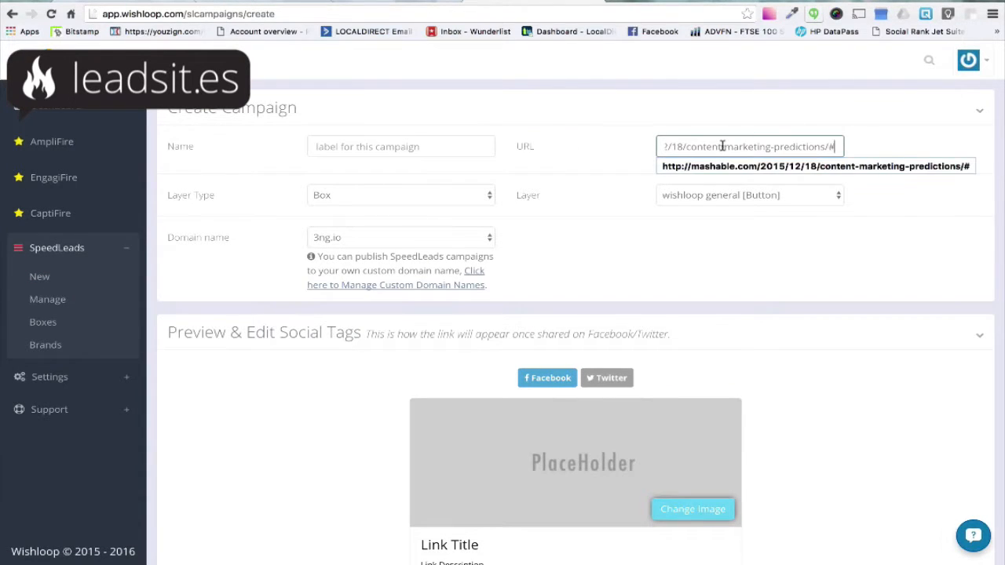
# Accept the pasted article URL and review the campaign's generated social preview title and description
pyautogui.click(861, 146)
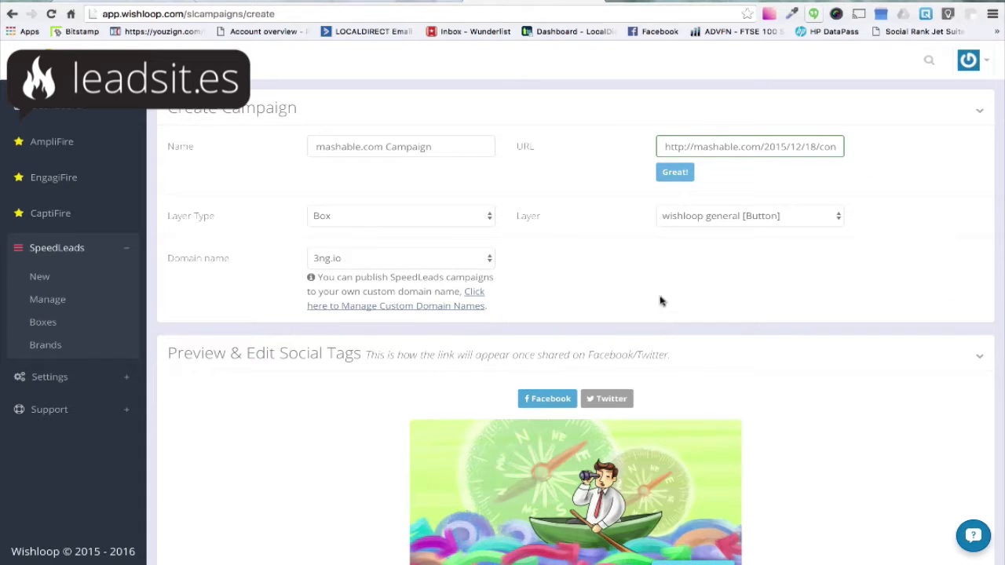
pyautogui.scroll(-4, 581, 401)
pyautogui.scroll(-2, 581, 401)
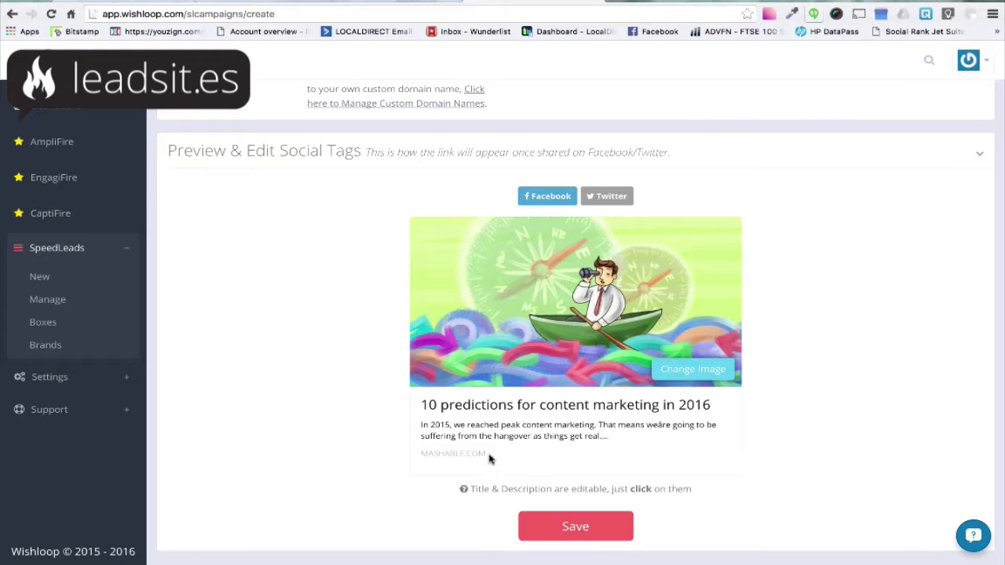
pyautogui.moveTo(489, 459); pyautogui.dragTo(424, 453)
pyautogui.click(378, 431)
pyautogui.scroll(3, 378, 431)
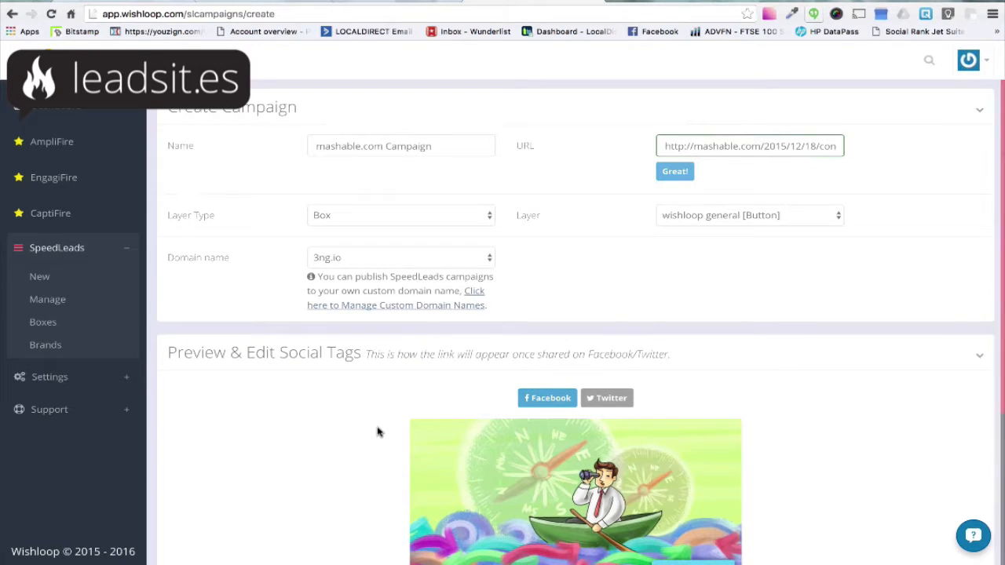
# Set the campaign layer to Test001 [Button], save the campaign, and highlight its new short link
pyautogui.click(757, 215)
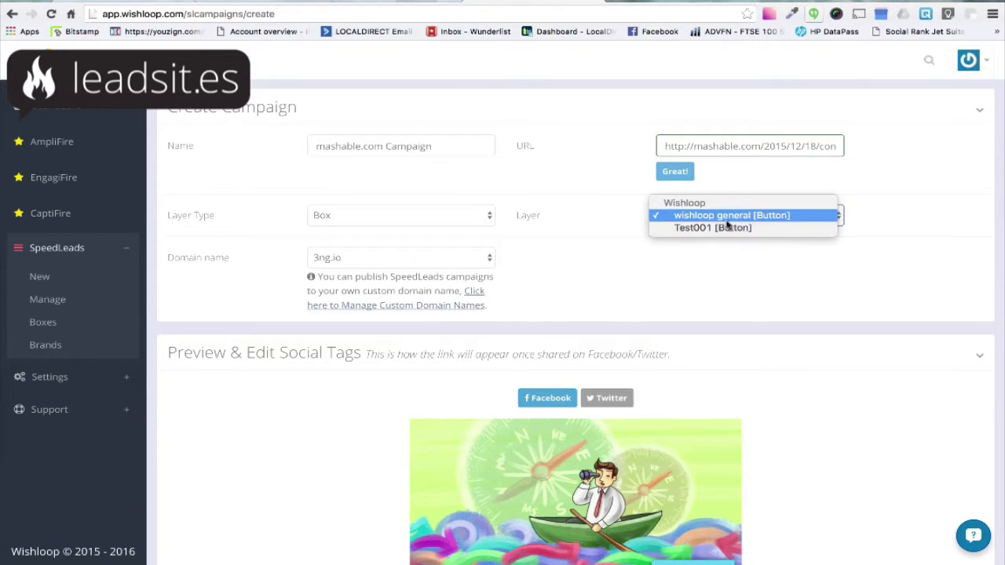
pyautogui.click(714, 228)
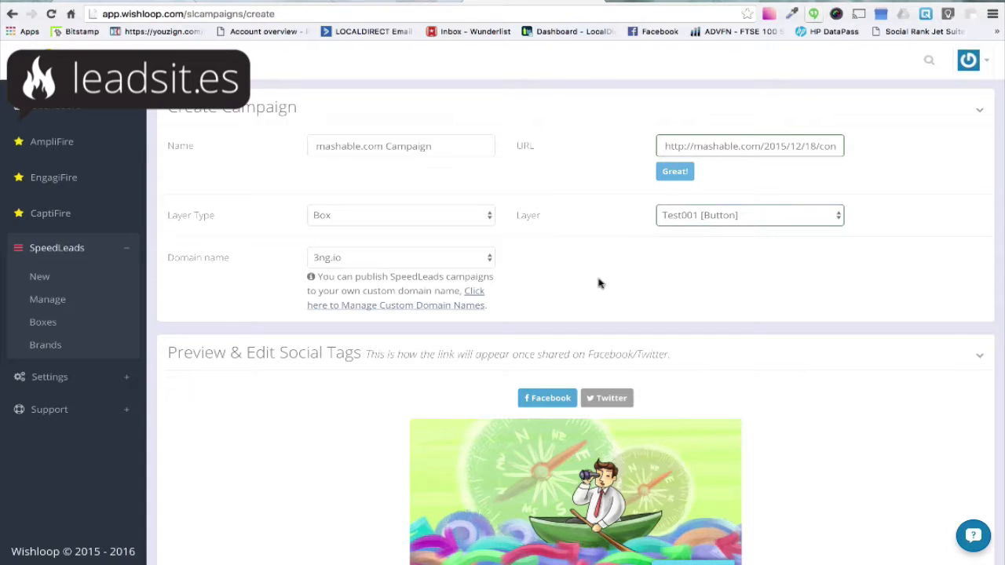
pyautogui.scroll(-5, 684, 298)
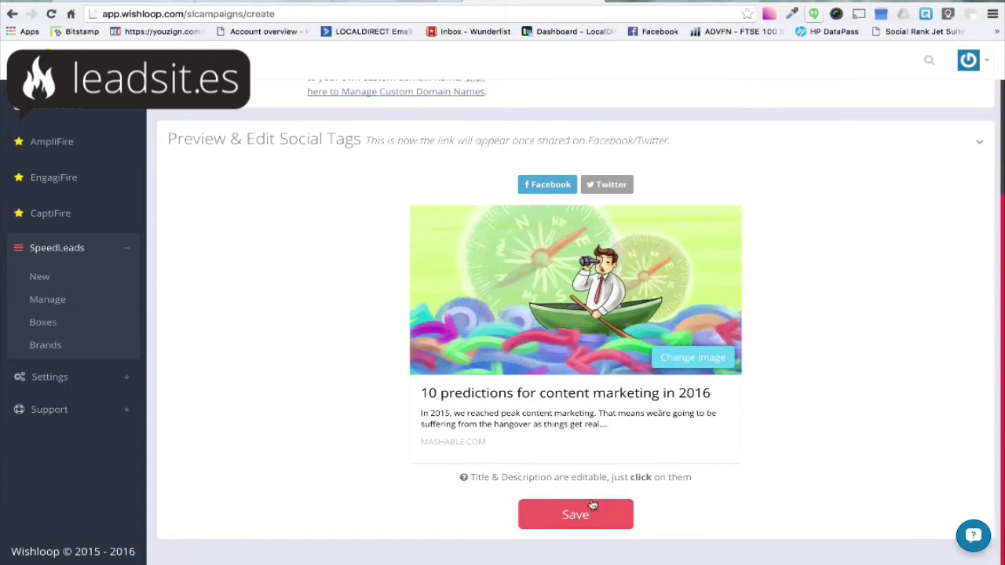
pyautogui.click(593, 505)
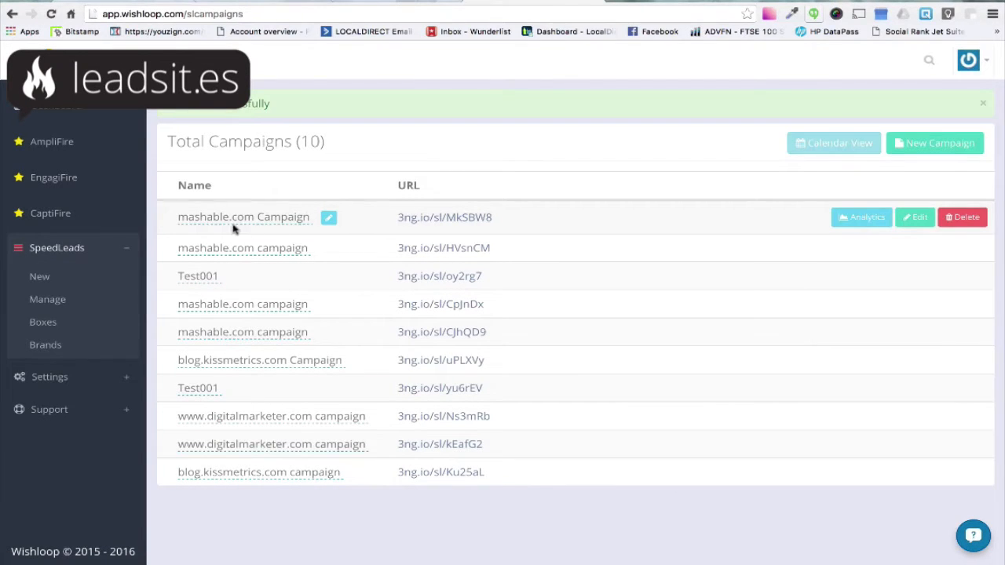
pyautogui.moveTo(497, 228); pyautogui.dragTo(399, 219)
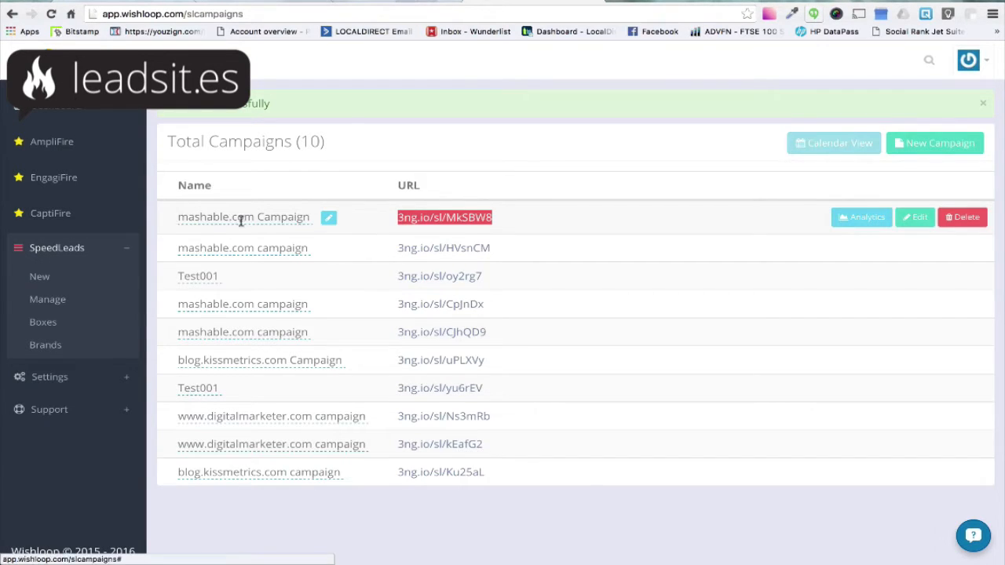
# Add the SpeedLeads bookmarklet from the Installation settings to the browser's bookmarks bar
pyautogui.click(42, 377)
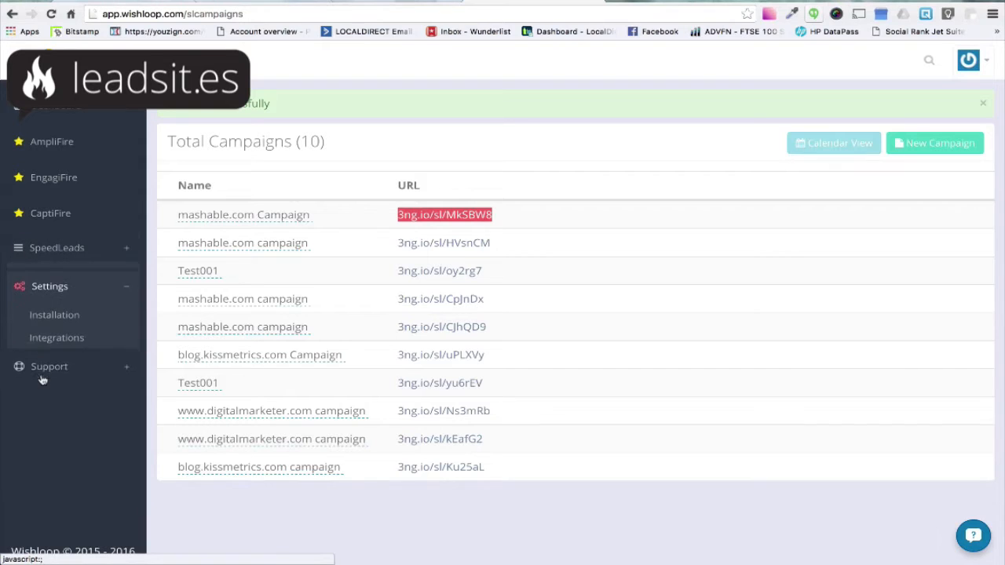
pyautogui.click(55, 309)
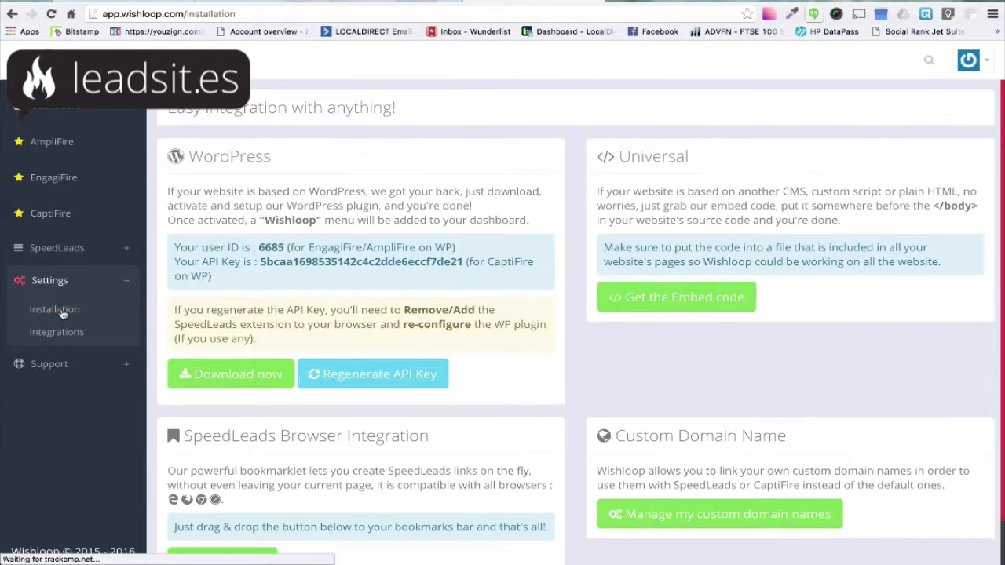
pyautogui.scroll(-1, 267, 320)
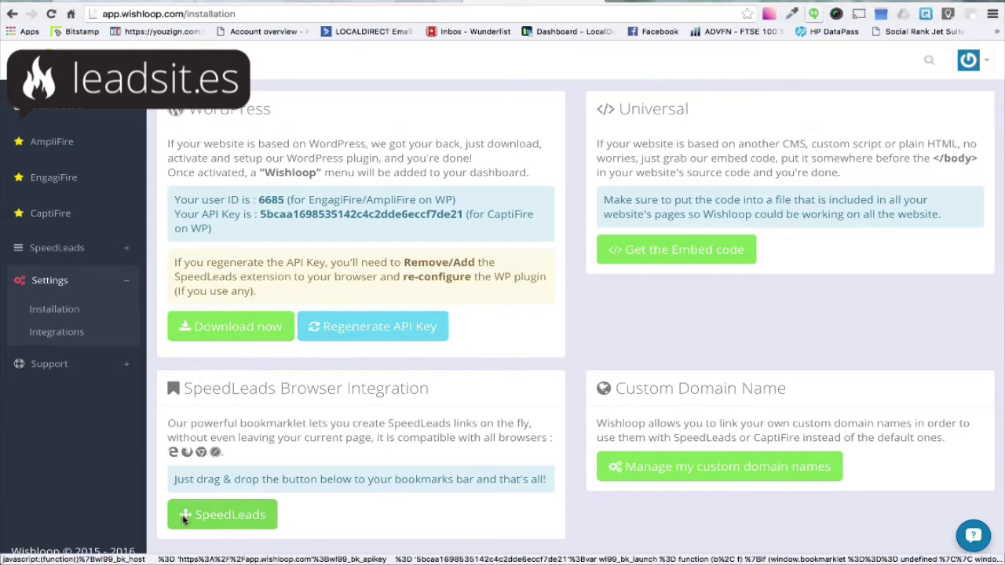
pyautogui.moveTo(184, 516); pyautogui.dragTo(465, 33)
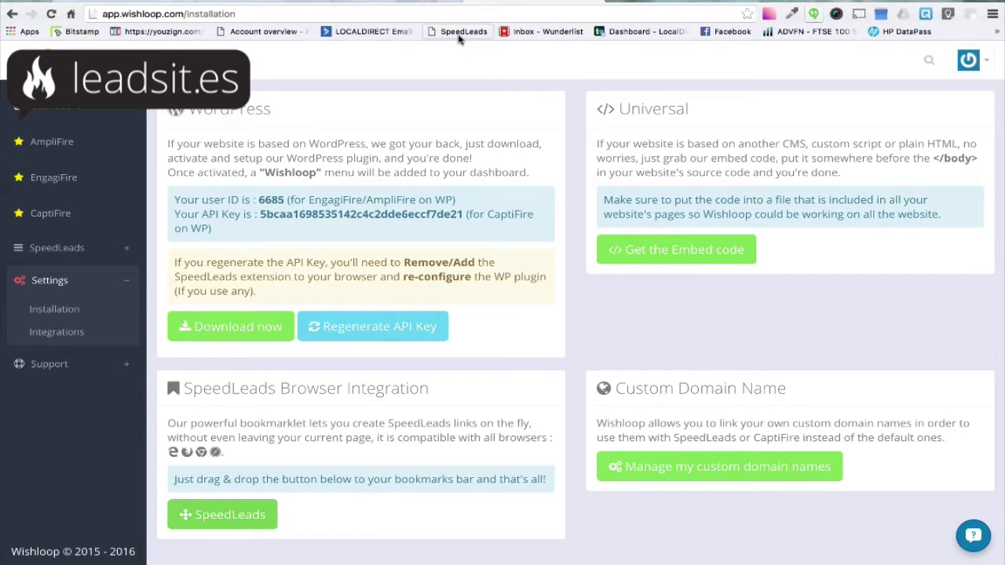
# On the Mashable article tab, launch the SpeedLeads bookmarklet, choose the Test001 [Button] layer, and save the campaign
pyautogui.click(118, 2)
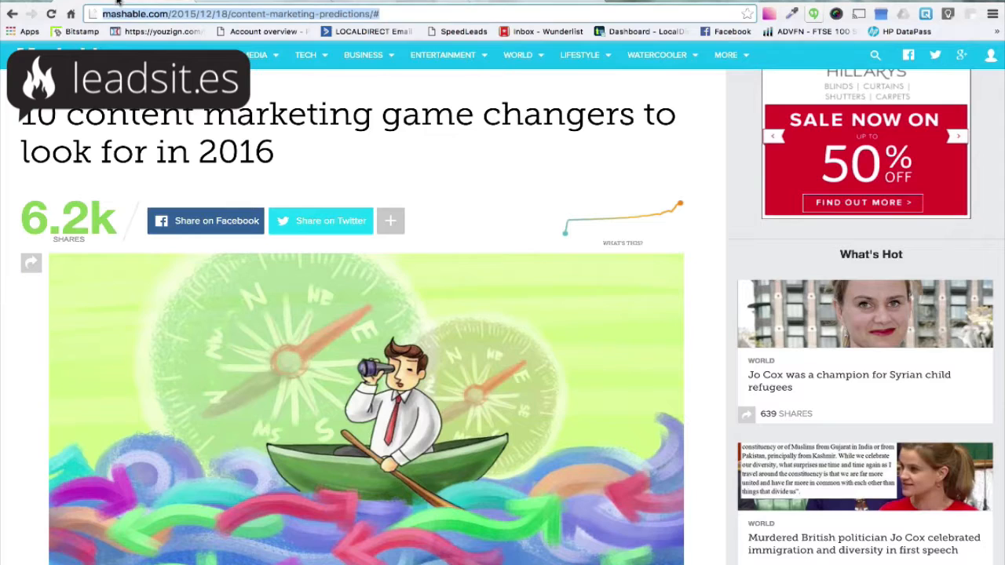
pyautogui.click(463, 31)
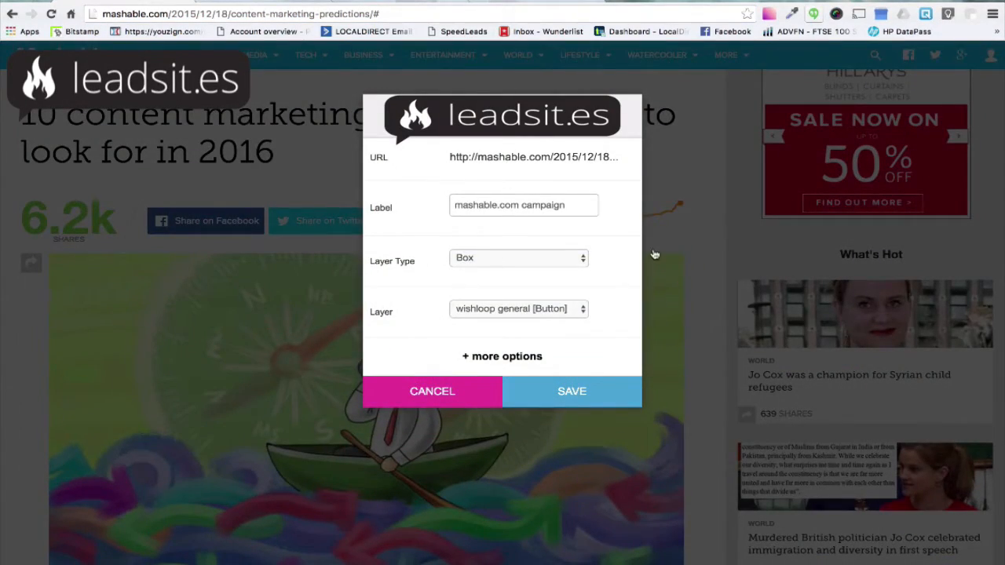
pyautogui.click(582, 267)
pyautogui.click(579, 262)
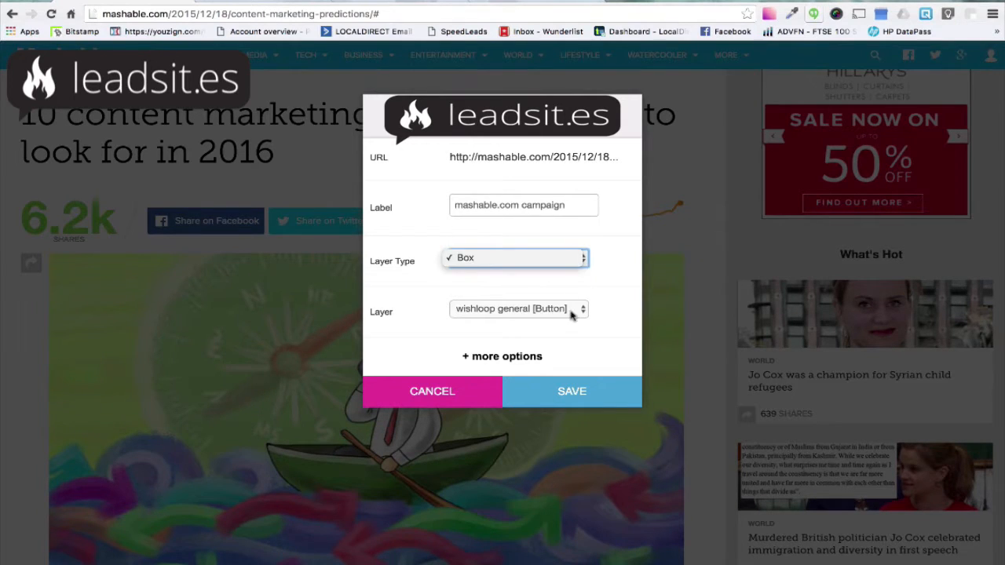
pyautogui.click(572, 312)
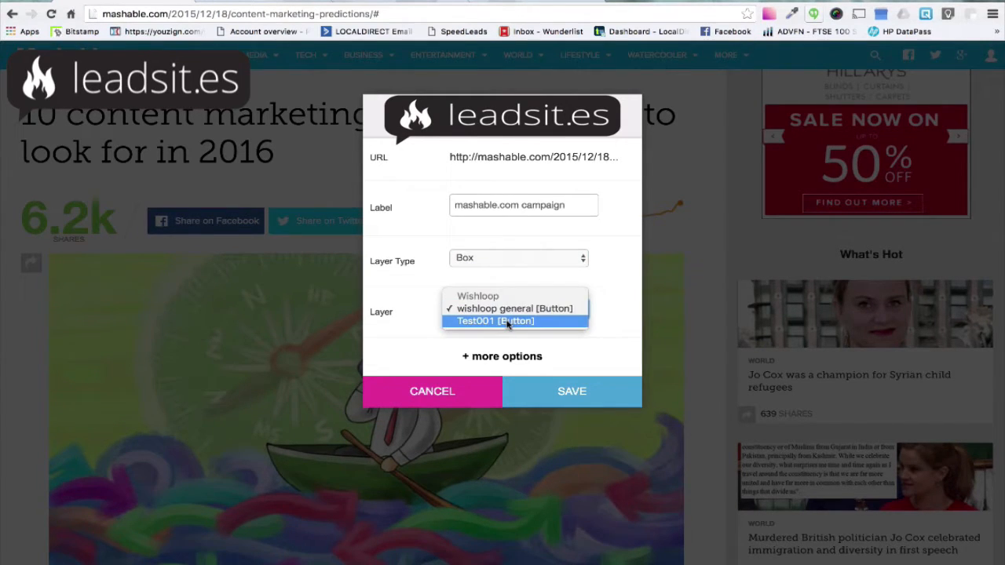
pyautogui.click(506, 322)
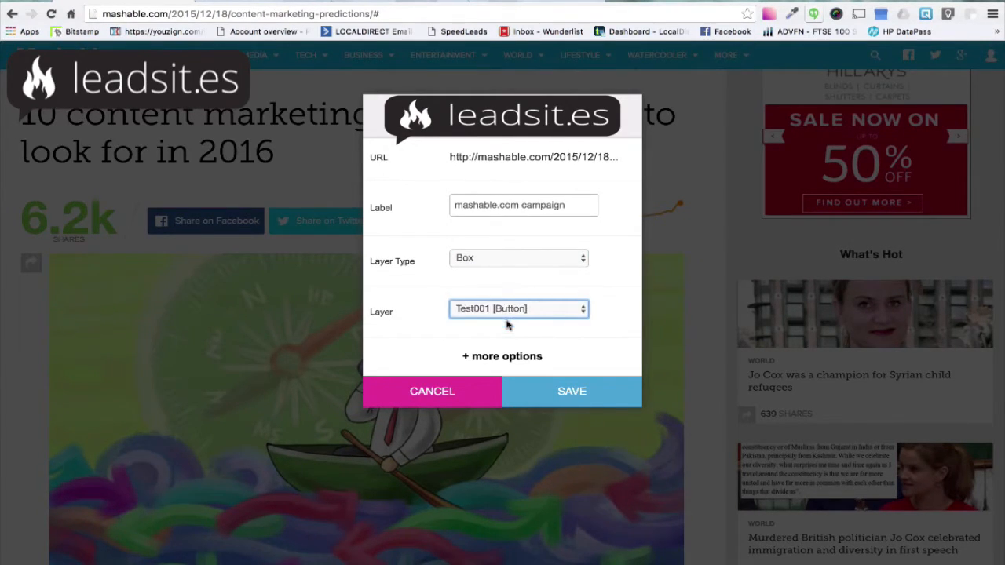
pyautogui.click(550, 402)
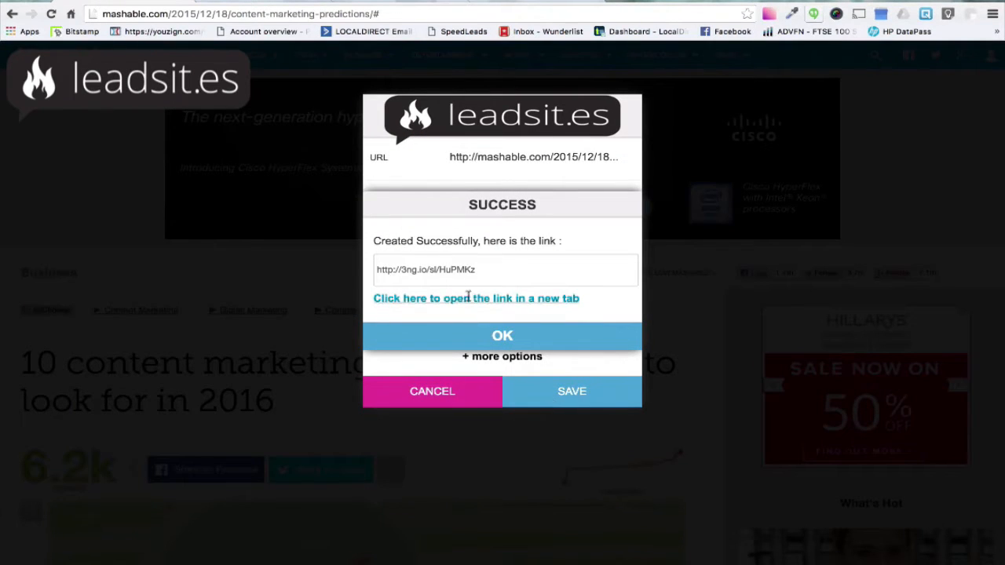
# Copy the generated short link and paste it into a new post on the Facebook page
pyautogui.click(456, 268)
pyautogui.hotkey('ctrl', 'c')
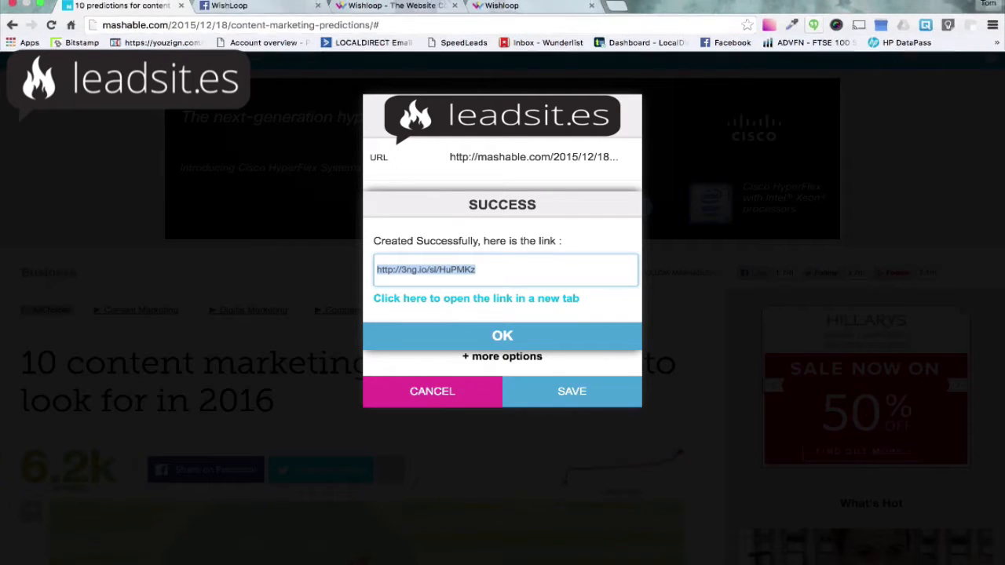
pyautogui.click(241, 9)
pyautogui.click(389, 124)
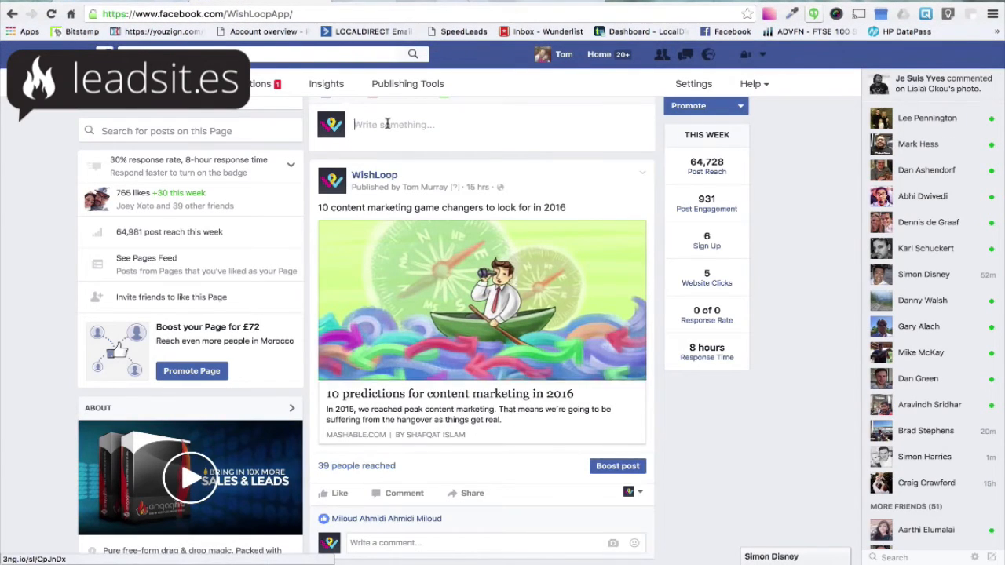
pyautogui.hotkey('ctrl', 'v')
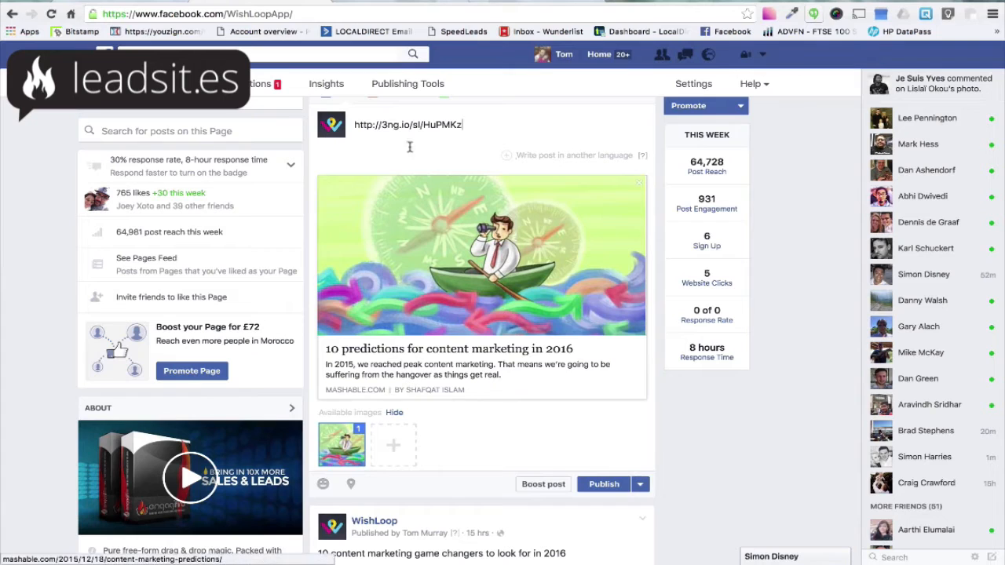
# Replace the post text with "check this out..." and publish the post
pyautogui.tripleClick(467, 123)
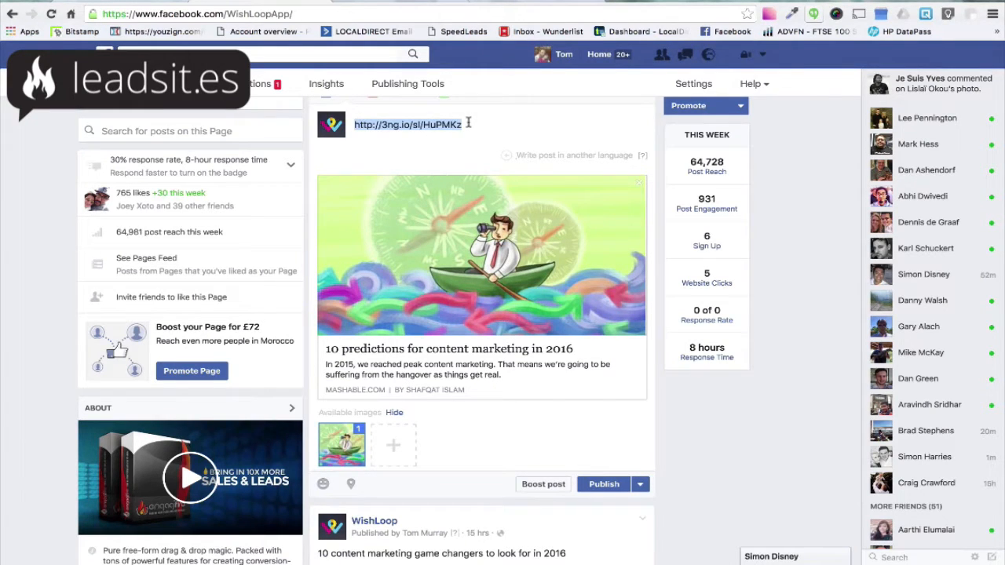
pyautogui.write('check this ou')
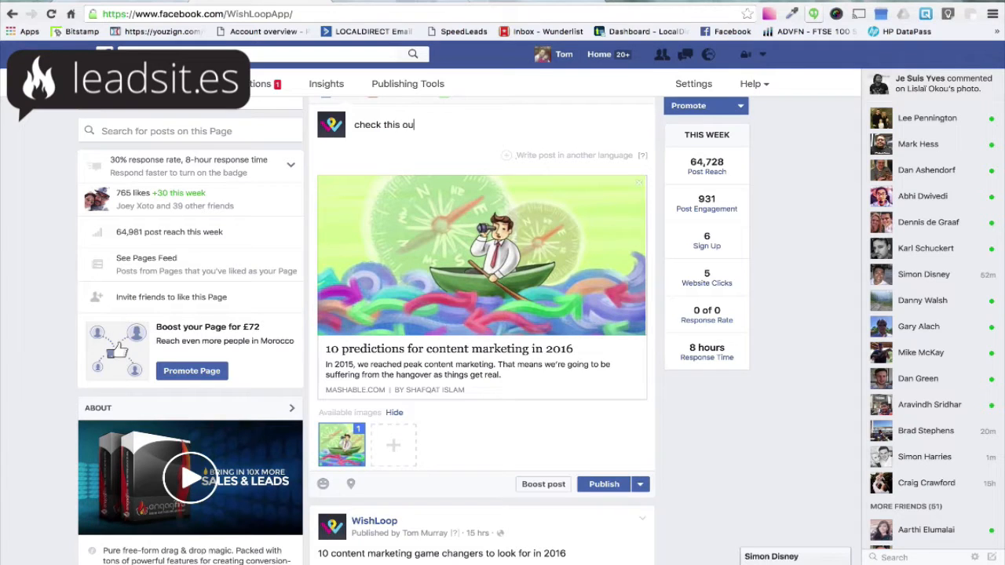
pyautogui.write('t...')
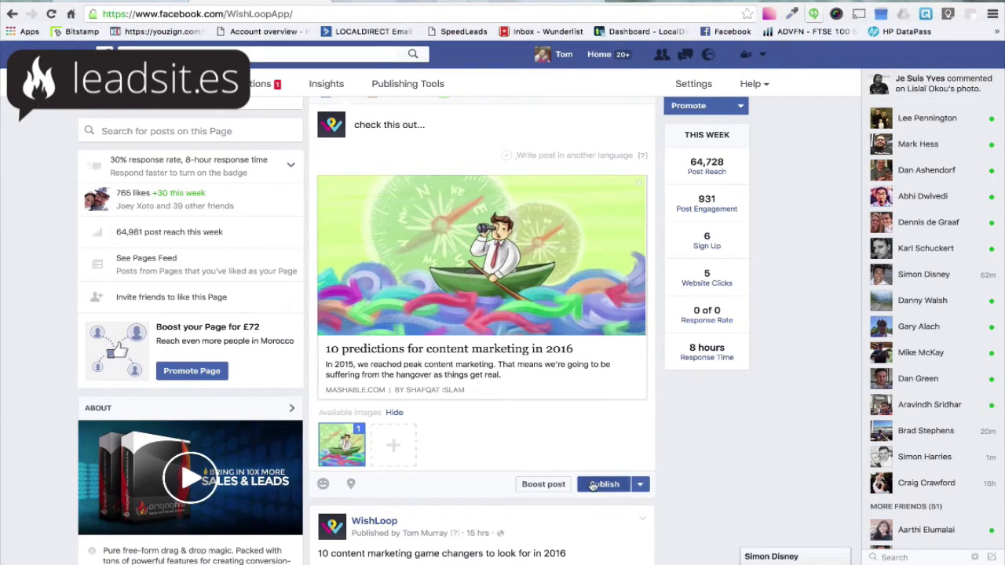
pyautogui.click(592, 484)
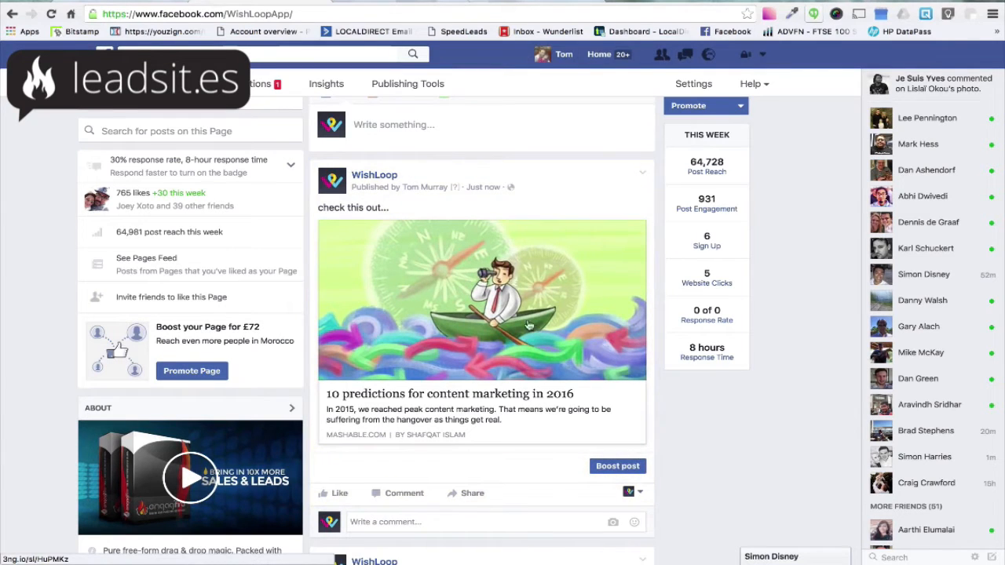
# Open the published post's article link and follow the Learn More button in the Wishloop overlay
pyautogui.click(516, 317)
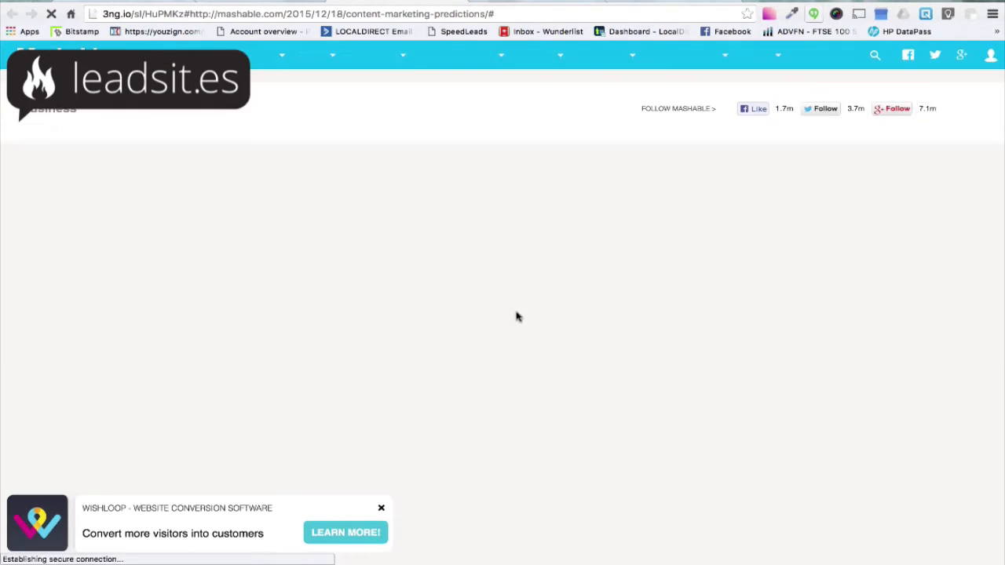
pyautogui.scroll(-3, 516, 317)
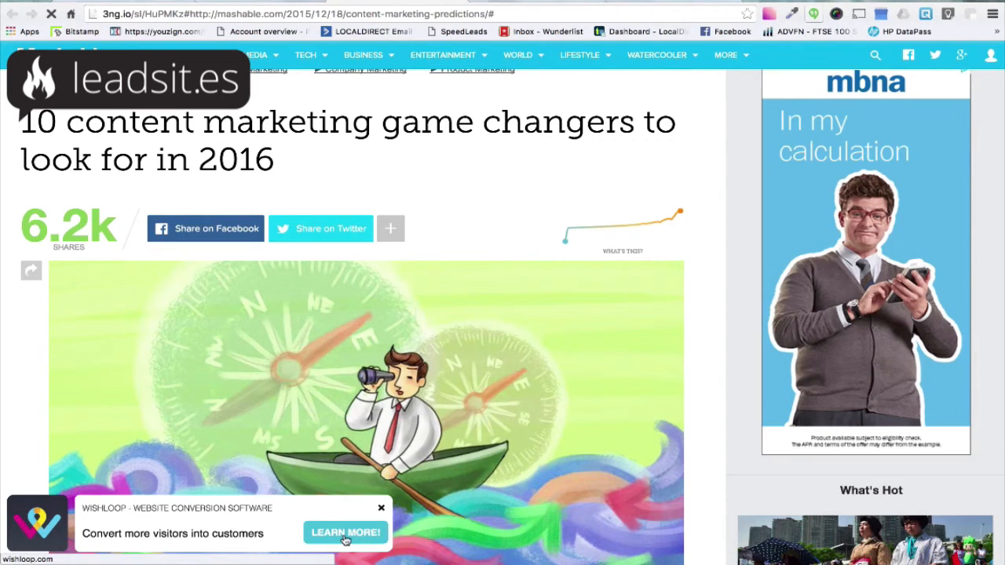
pyautogui.click(345, 533)
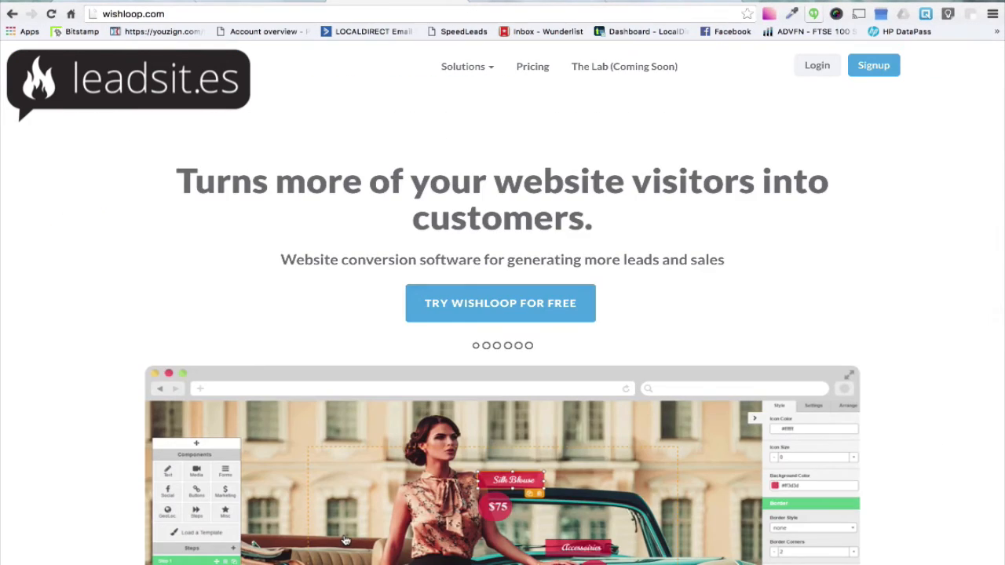